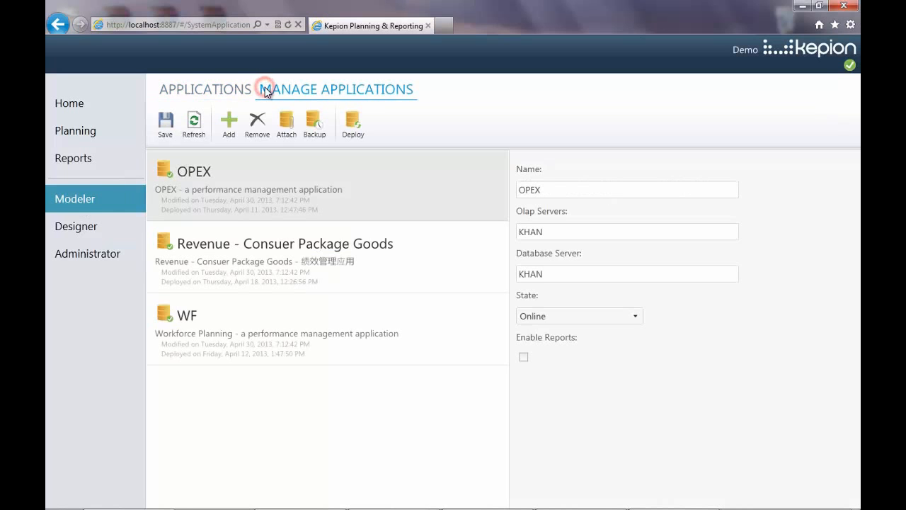
- Add a new application named Demo and save it
click(236, 125)
text(Demo)
click(524, 323)
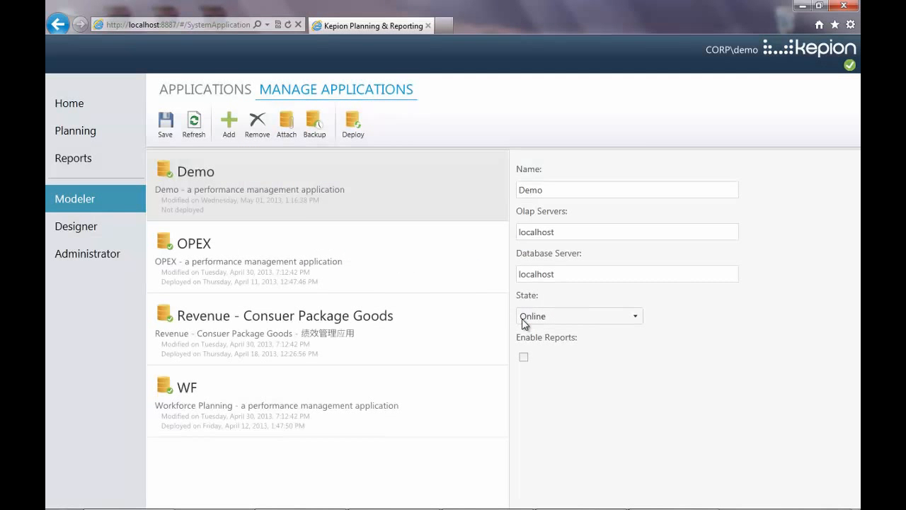
- Open the Demo application from the list of applications
click(226, 92)
click(225, 216)
double_click(226, 216)
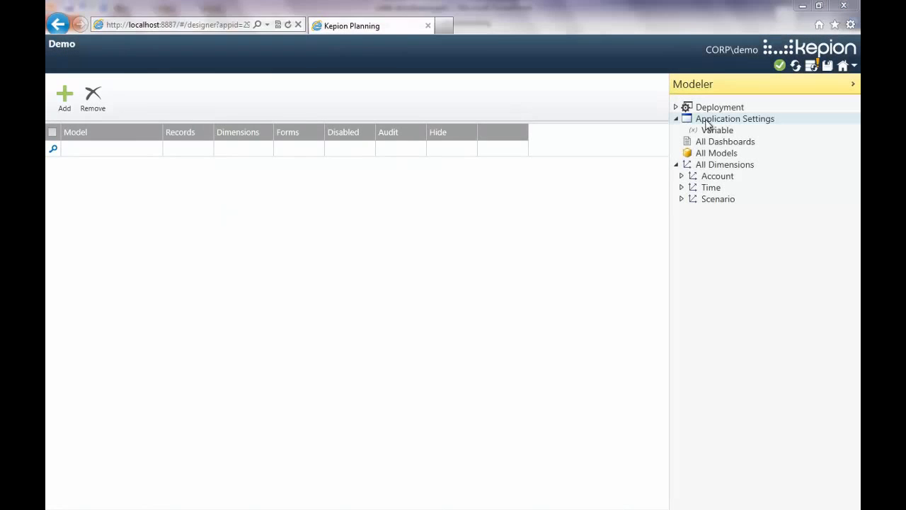
- Set Demo Logo.jpg as the Demo application's image and apply the change
click(707, 120)
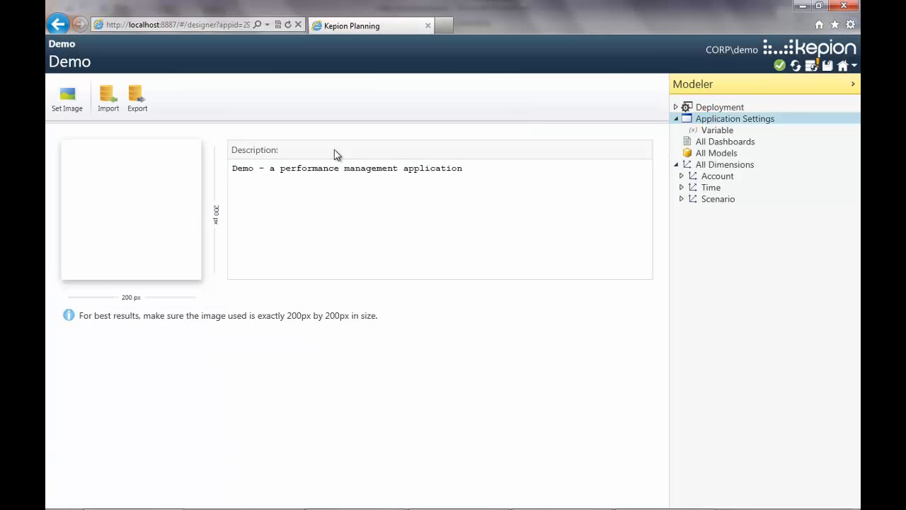
click(60, 110)
click(243, 127)
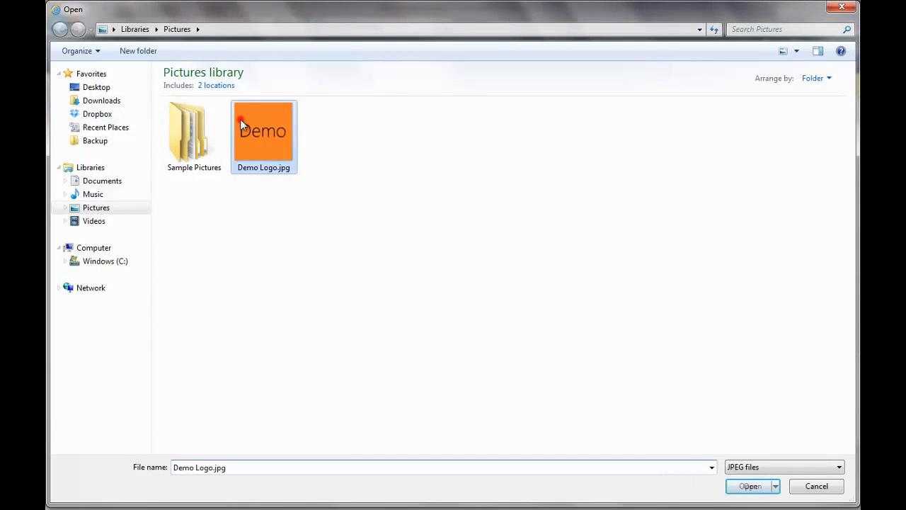
click(742, 488)
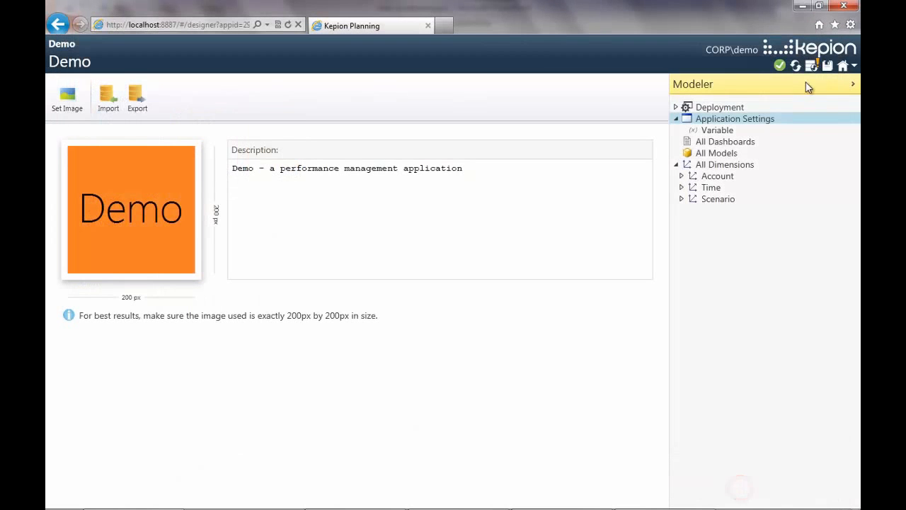
click(821, 65)
click(487, 420)
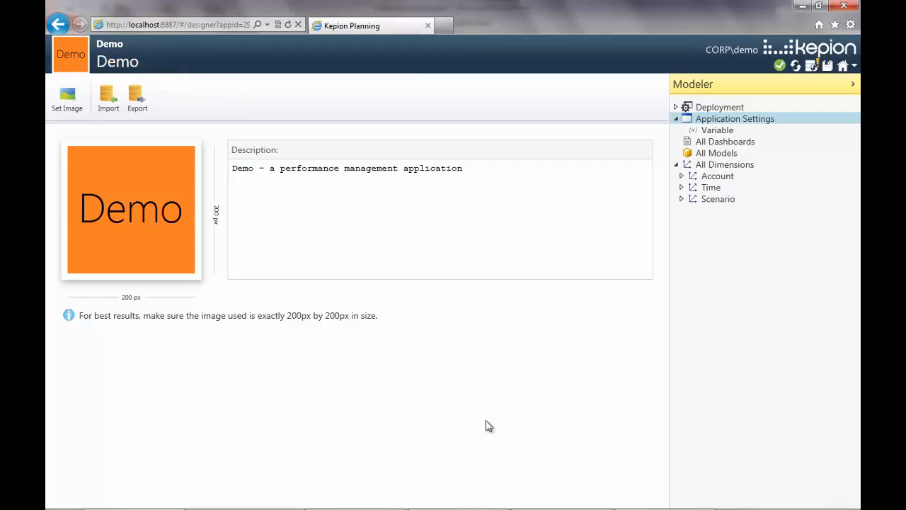
- View the list of all dimensions, including the default Account and Time dimensions
click(776, 164)
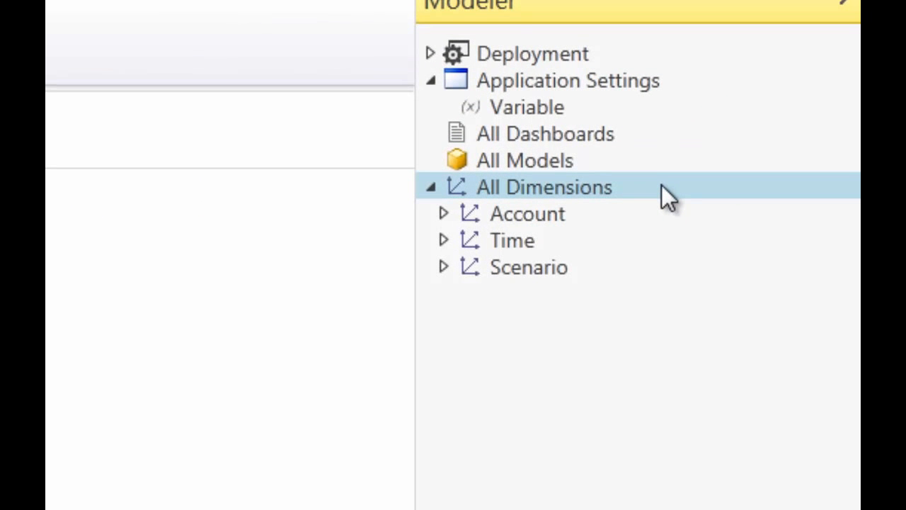
click(663, 210)
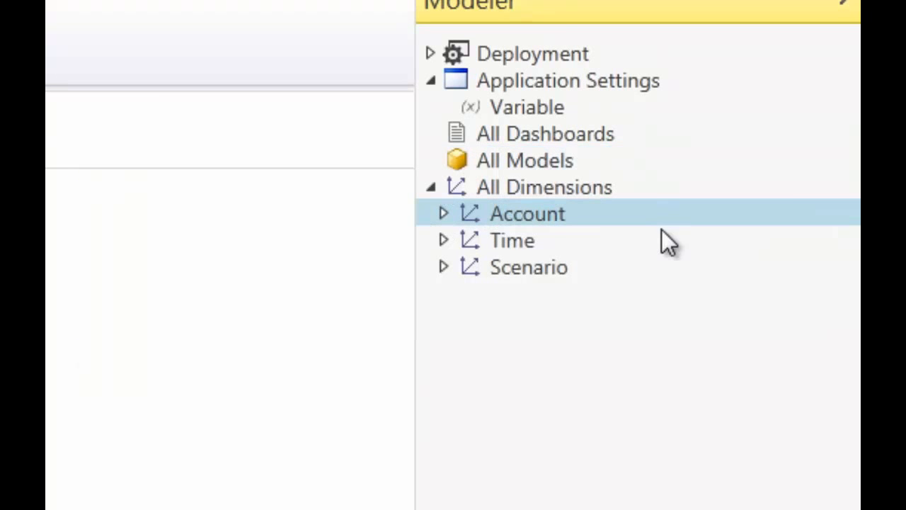
click(662, 230)
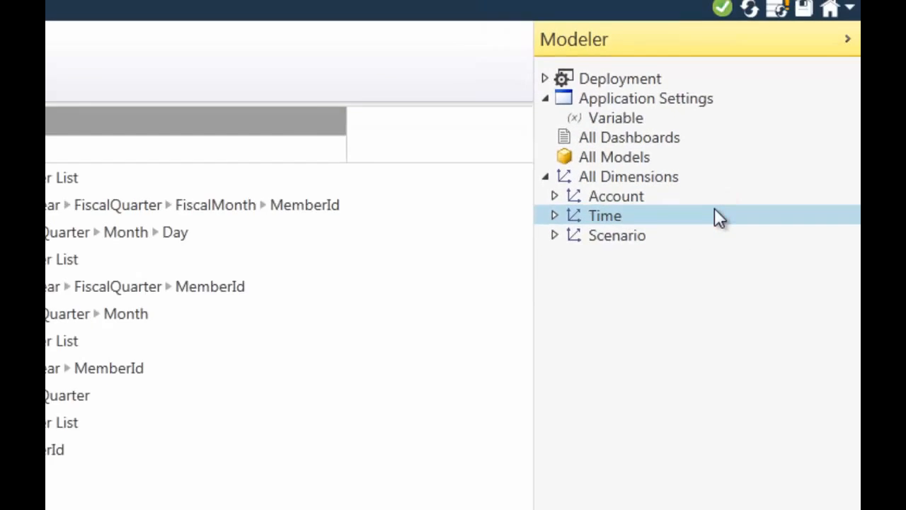
- Regenerate the Time dimension's Months hierarchy as a fiscal calendar with 2 past years and 2 future years
click(444, 241)
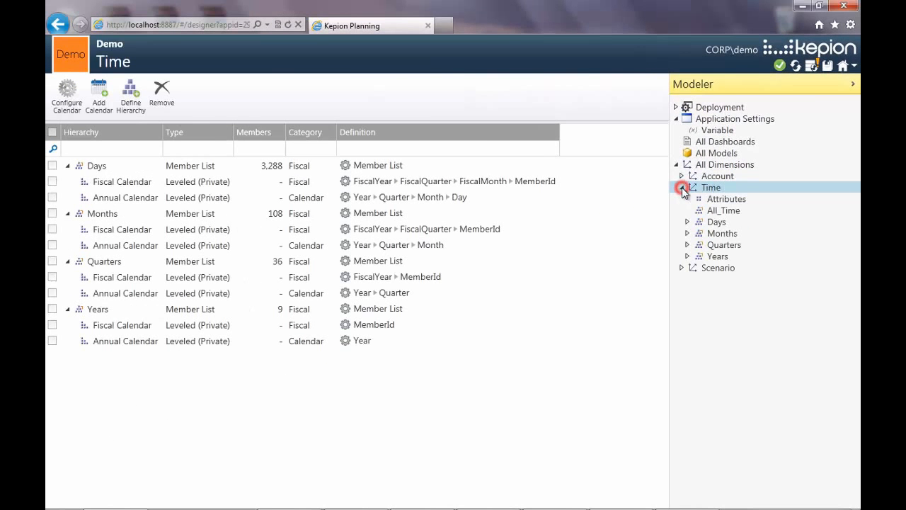
click(687, 233)
click(712, 235)
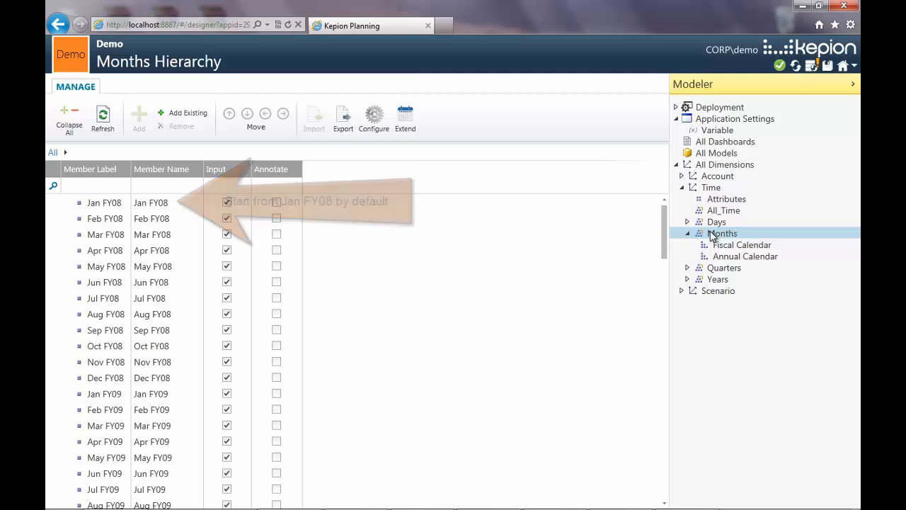
click(405, 117)
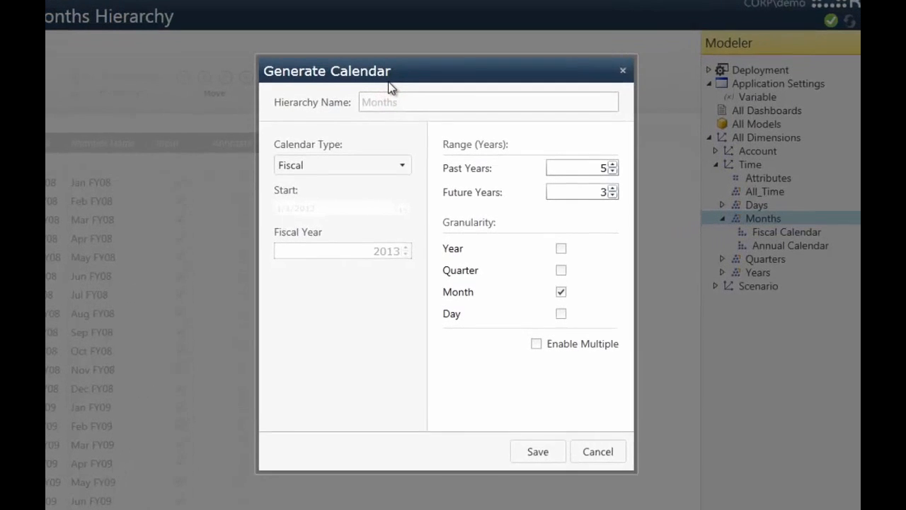
click(414, 192)
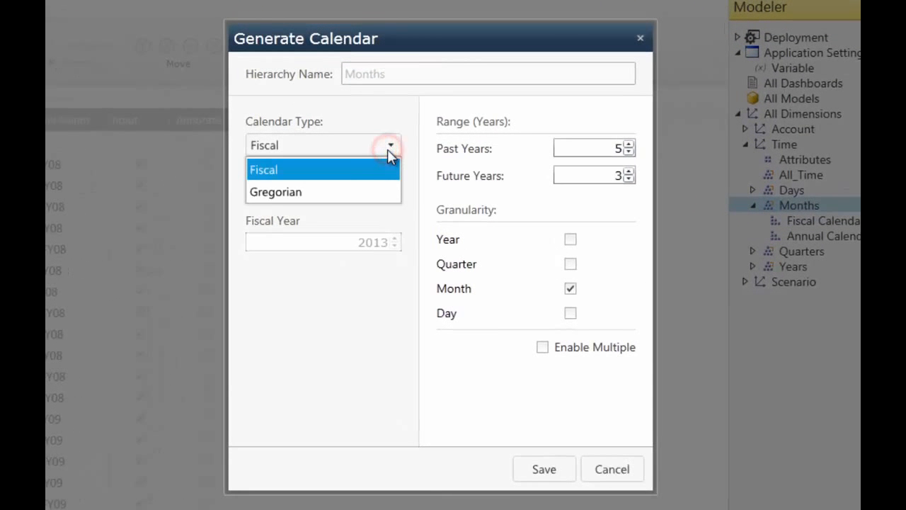
click(388, 150)
click(629, 152)
click(629, 152)
click(629, 152)
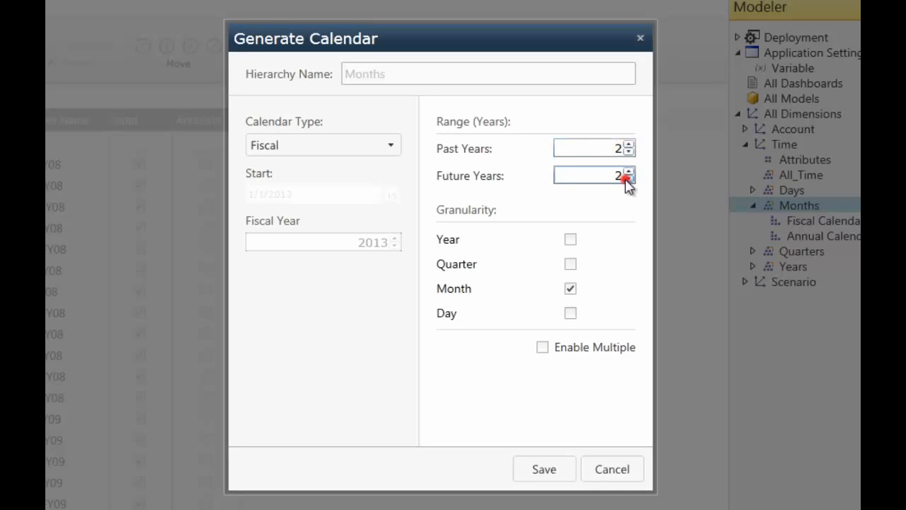
click(629, 178)
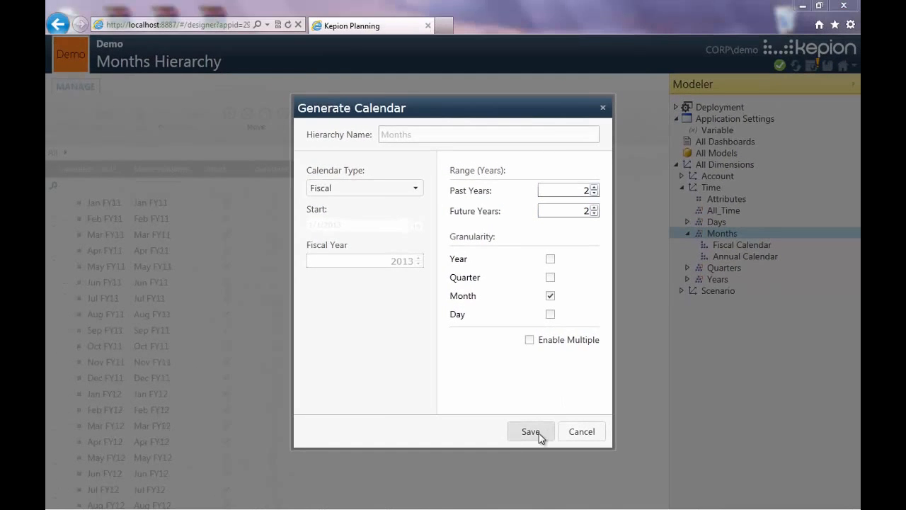
click(531, 432)
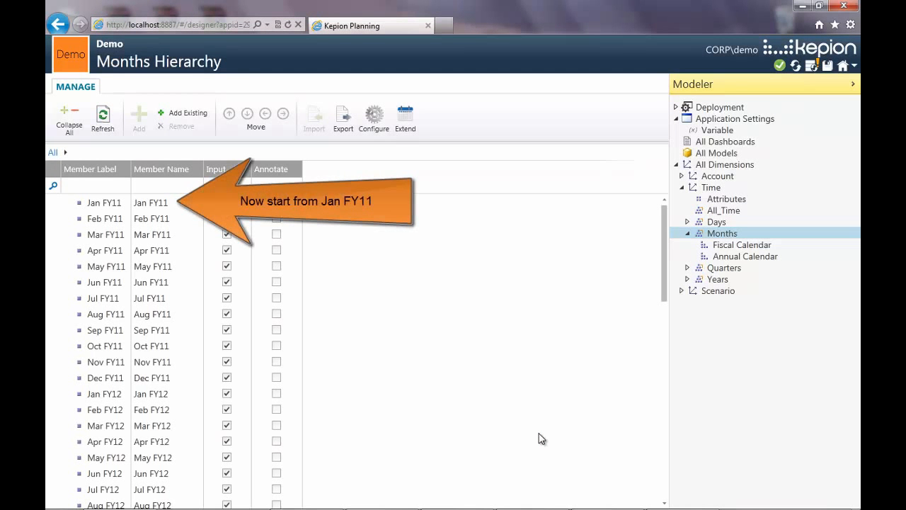
- View the Scenario dimension and the scenario members selectable in the OPEX income statement
click(683, 188)
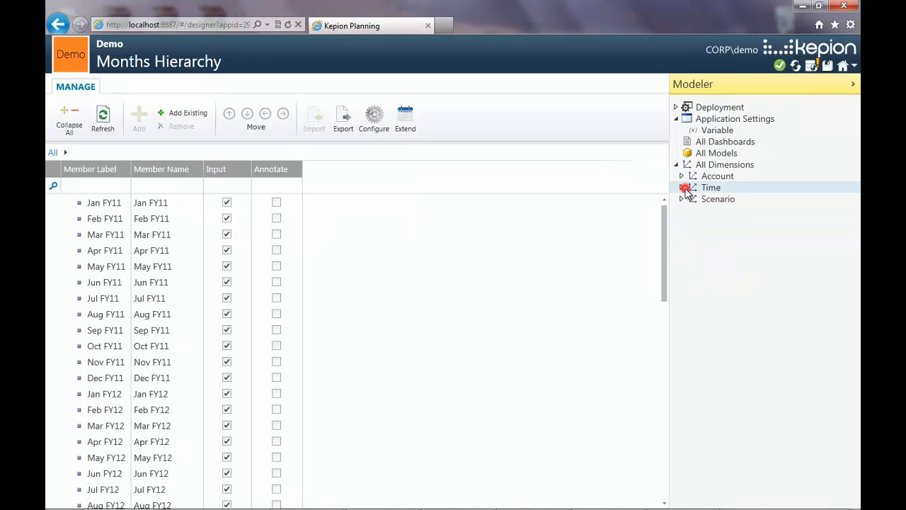
click(746, 200)
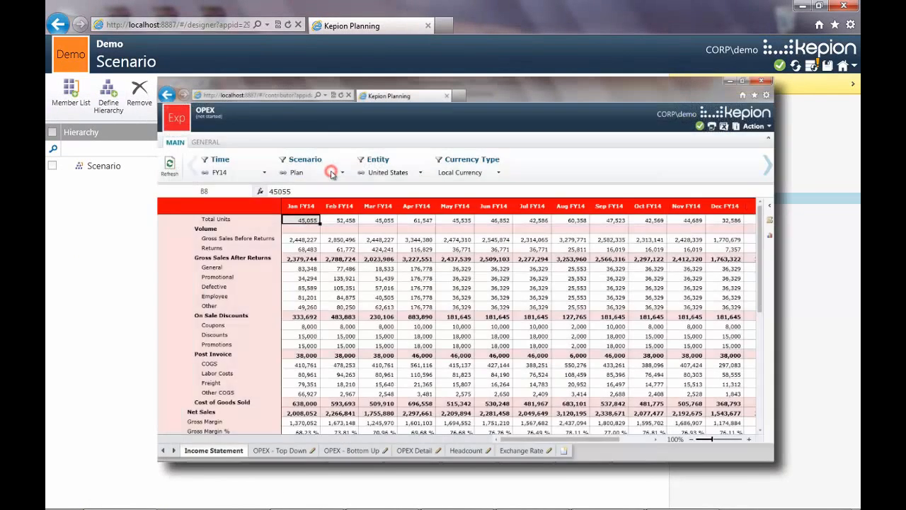
click(331, 173)
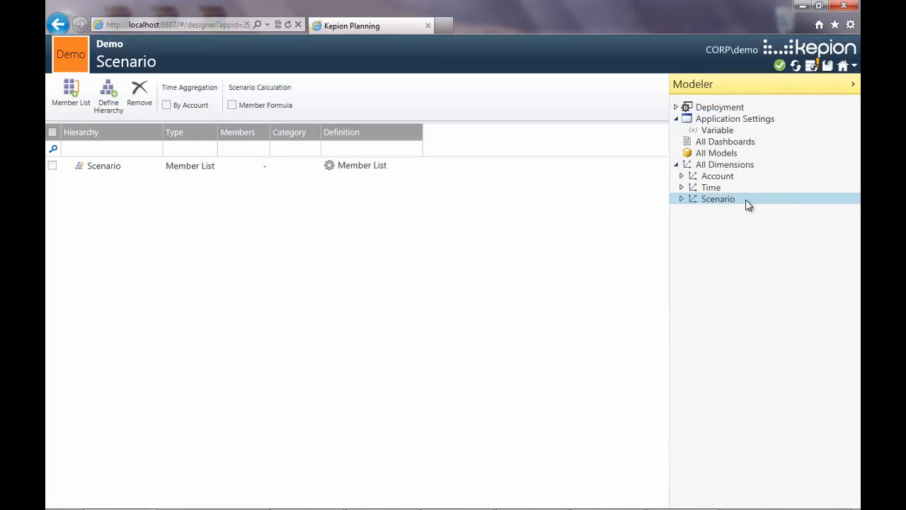
- Add a dimension named Geographies, copied from Default, with a size of less than 100 members
click(770, 168)
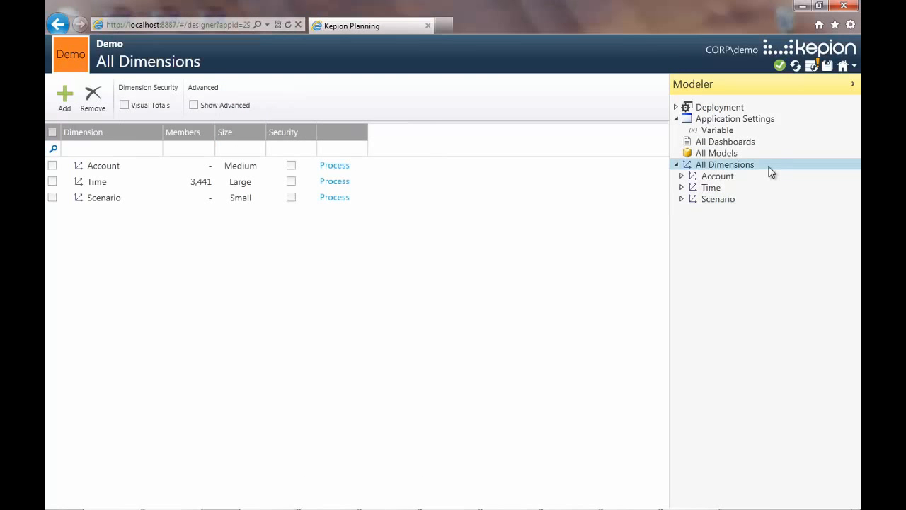
click(67, 106)
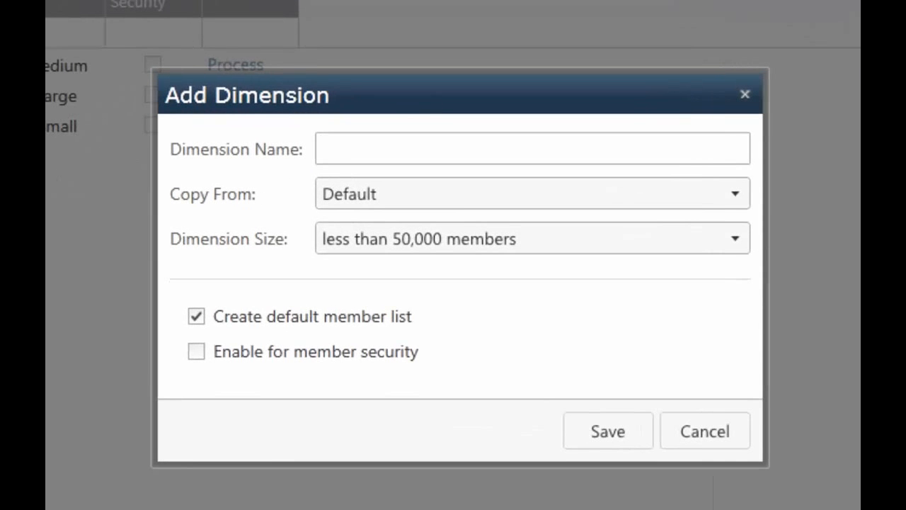
text(Geographies)
click(532, 229)
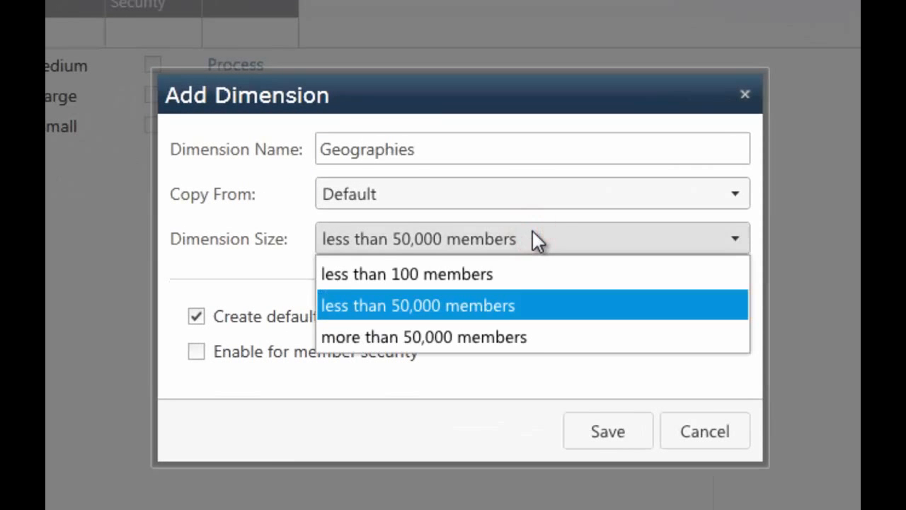
click(534, 276)
click(583, 430)
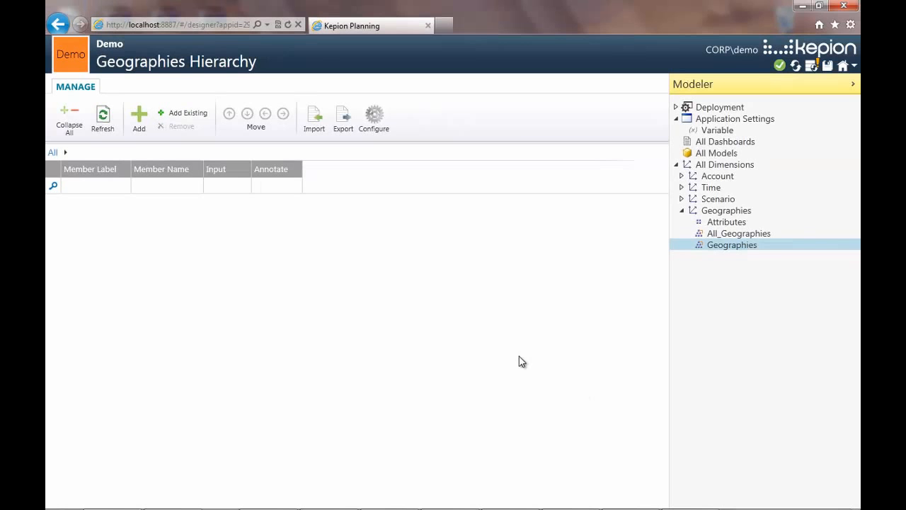
- Add an attribute named Region to the Geographies dimension
click(727, 222)
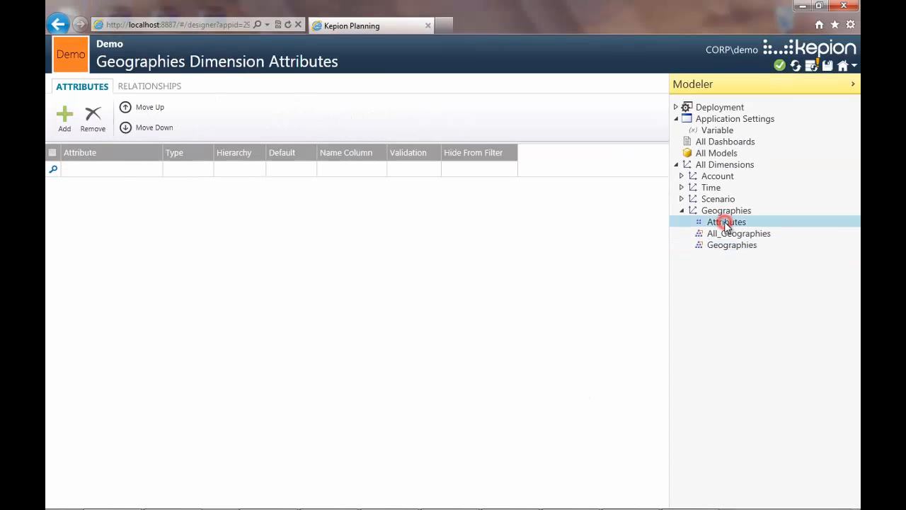
click(53, 128)
text(Region)
click(527, 340)
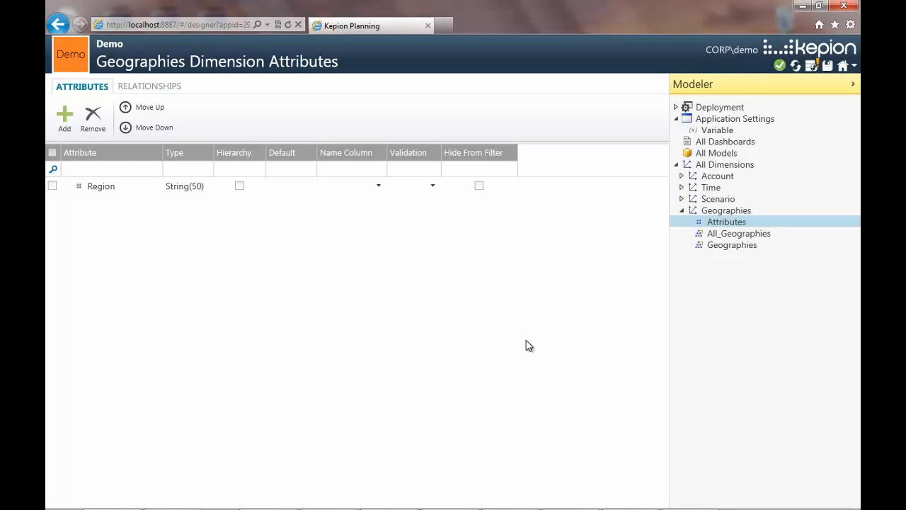
- Add the member United States to the Geographies hierarchy with North America as its Region
click(749, 248)
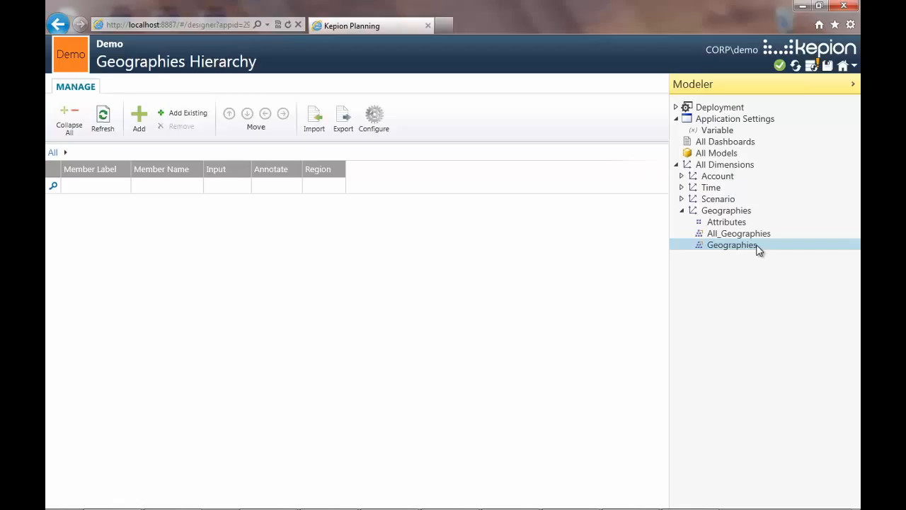
click(138, 121)
double_click(132, 205)
text(United States)
key(Return)
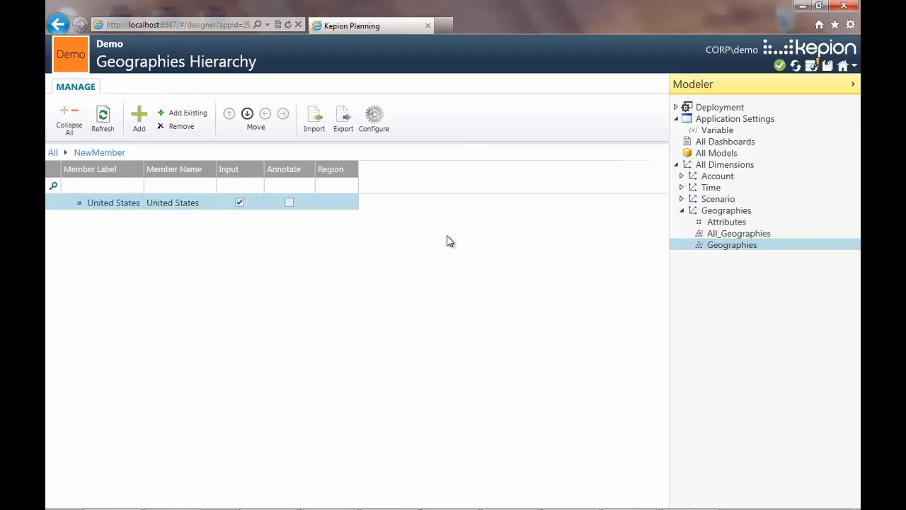
double_click(346, 203)
text(North America)
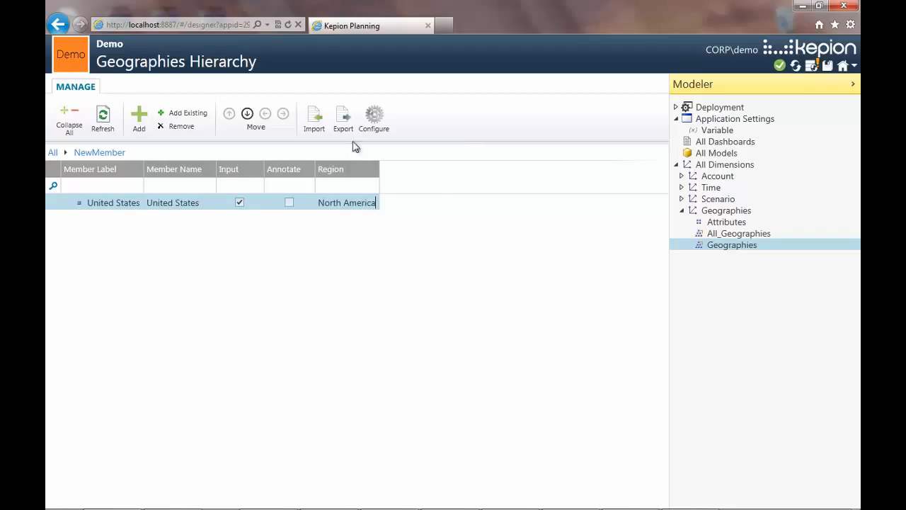
- Import additional members into the Geographies hierarchy from Geo.csv
click(317, 119)
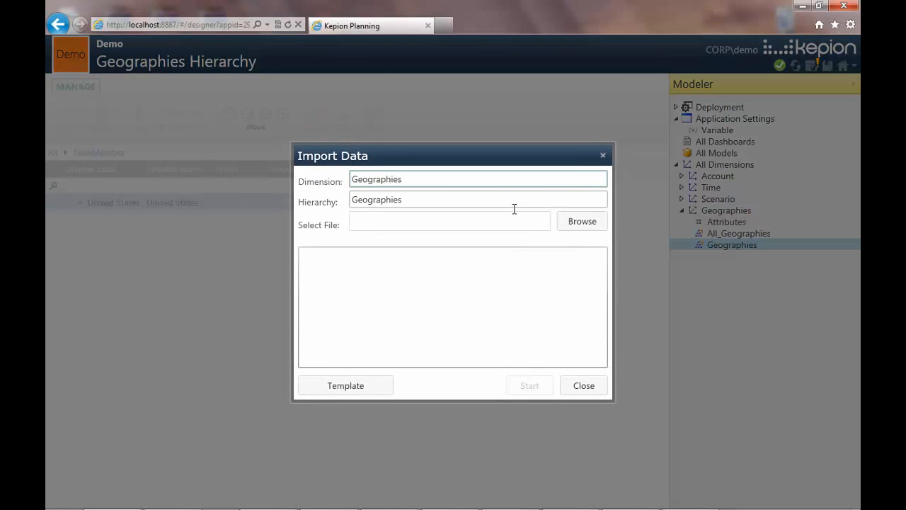
click(582, 233)
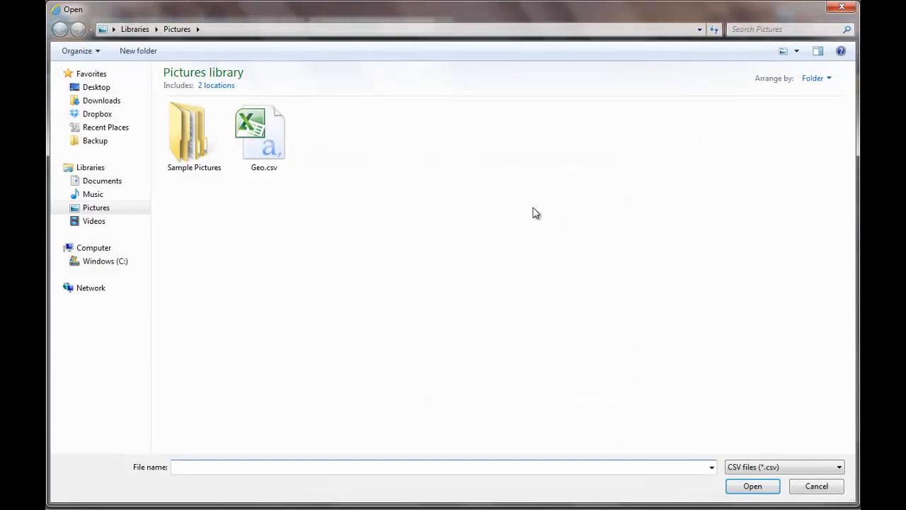
double_click(277, 146)
click(532, 385)
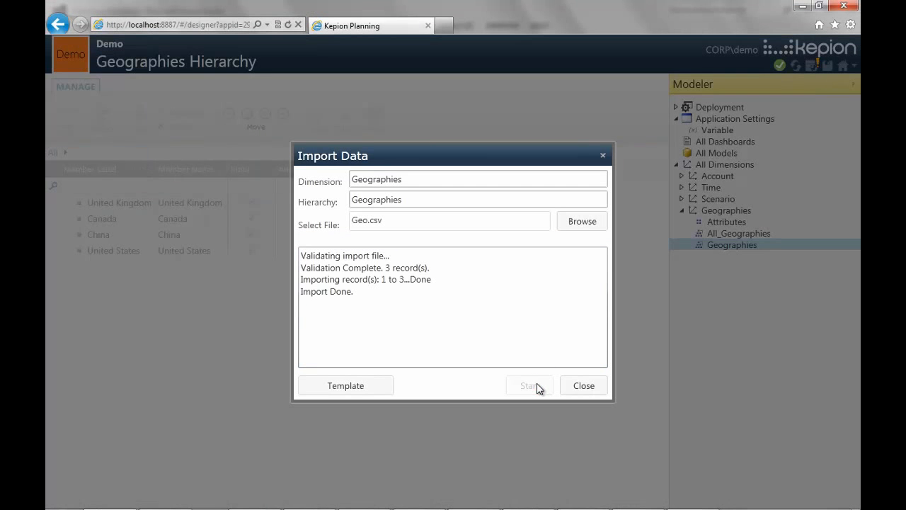
click(580, 386)
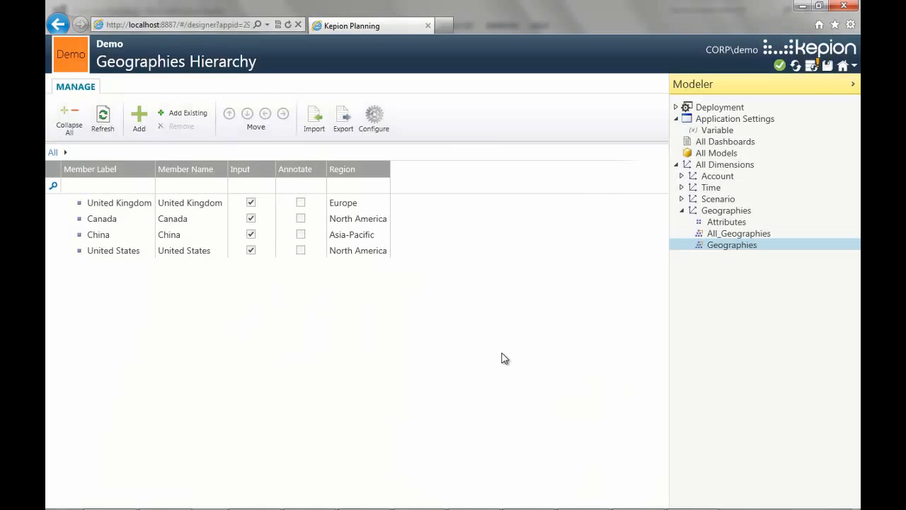
- Move the United States member to the first row of the Geographies hierarchy
click(250, 250)
click(208, 249)
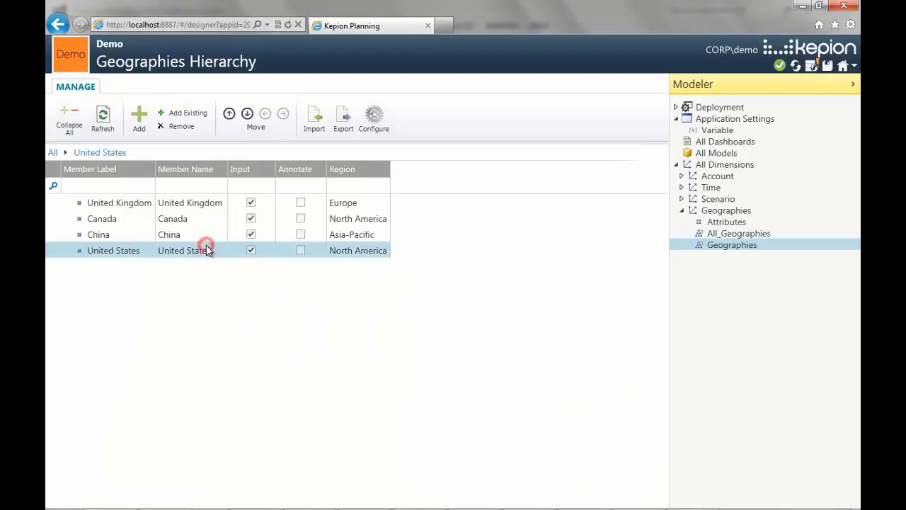
click(231, 114)
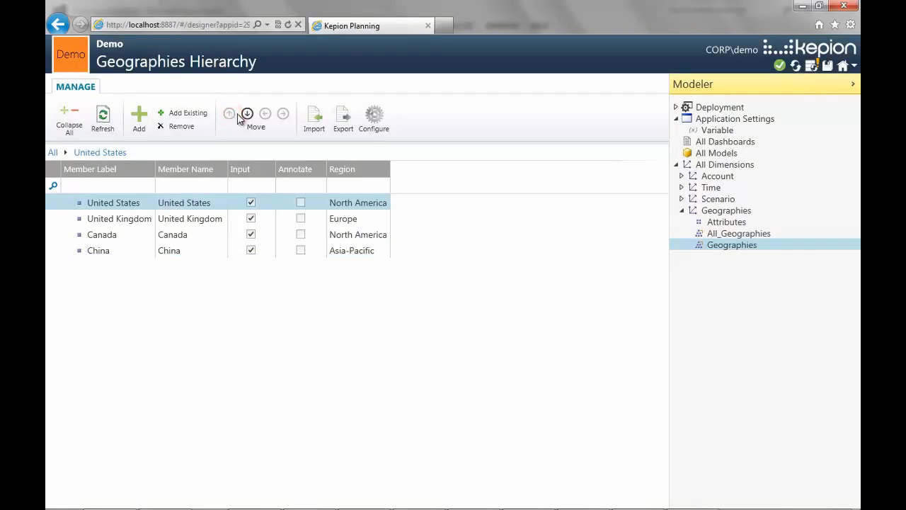
- Define a reporting hierarchy named Geo Hierarchy on Geographies, with Region as the top level and MemberId below it
click(765, 213)
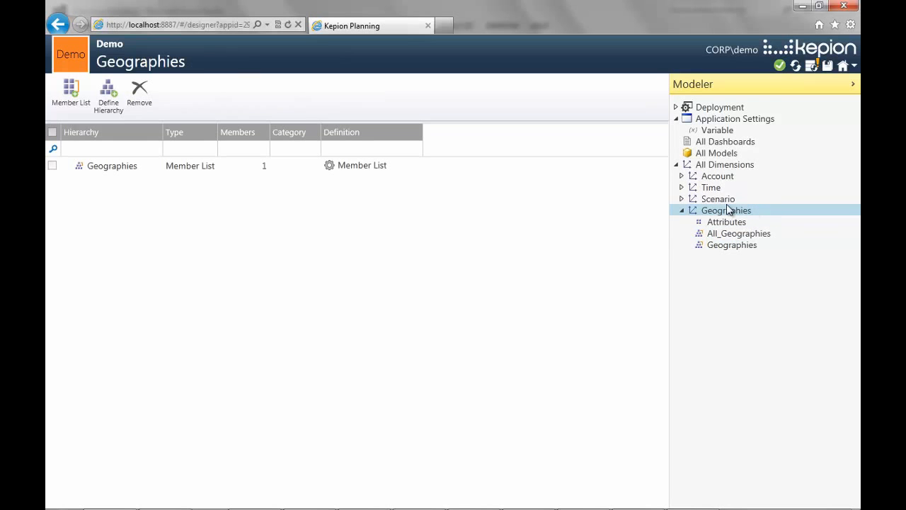
click(99, 88)
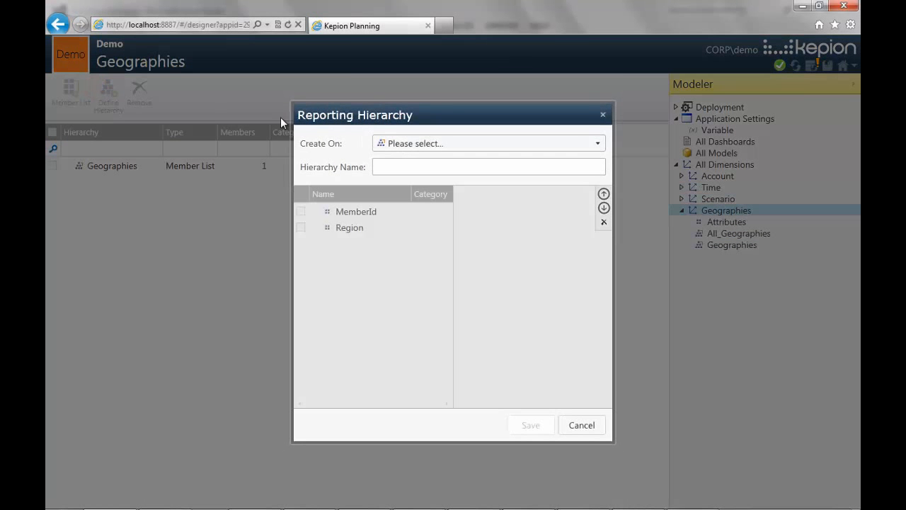
click(451, 143)
click(454, 193)
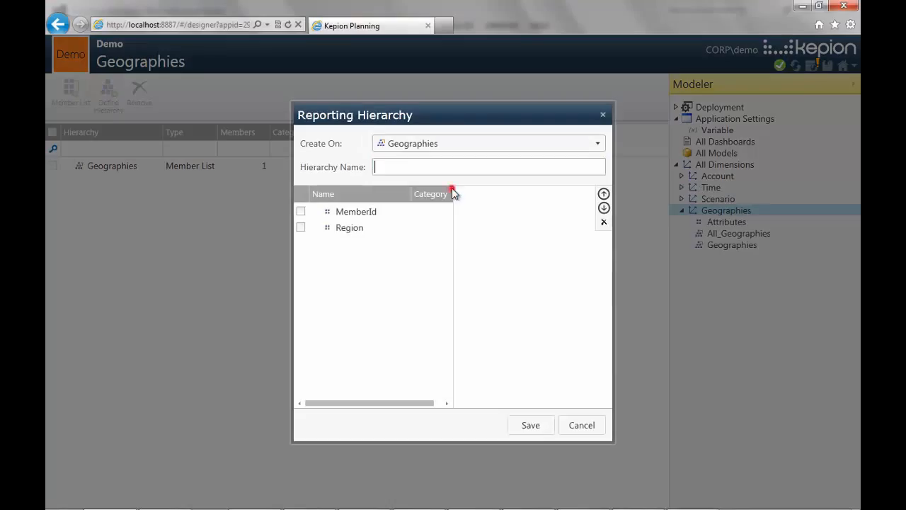
text(Geo Hierarchy)
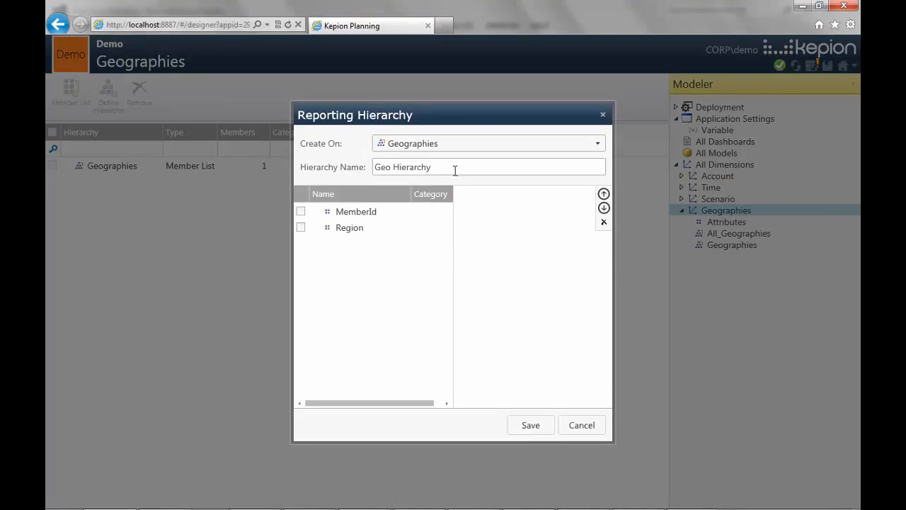
click(300, 227)
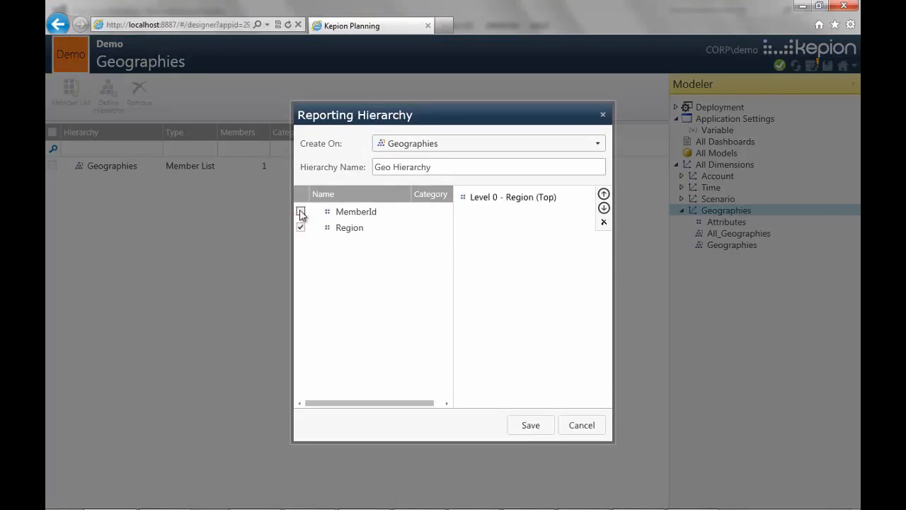
click(300, 212)
click(524, 425)
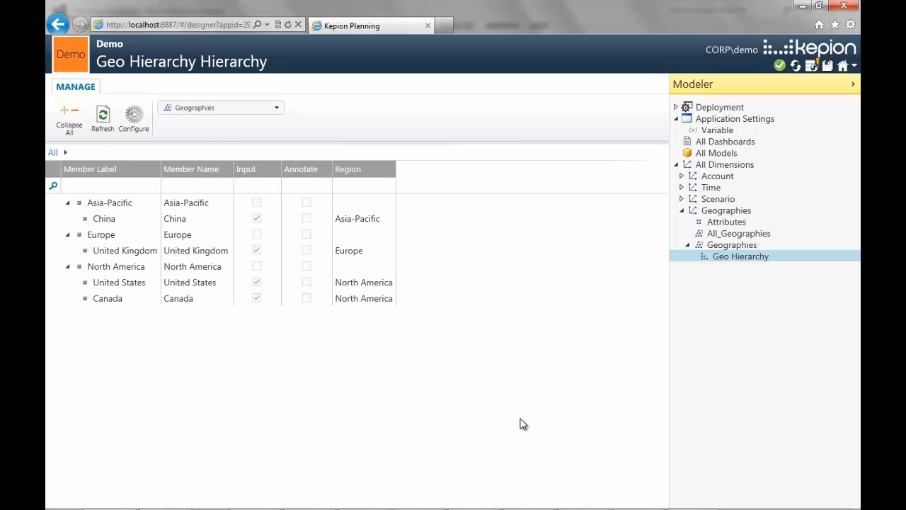
click(71, 269)
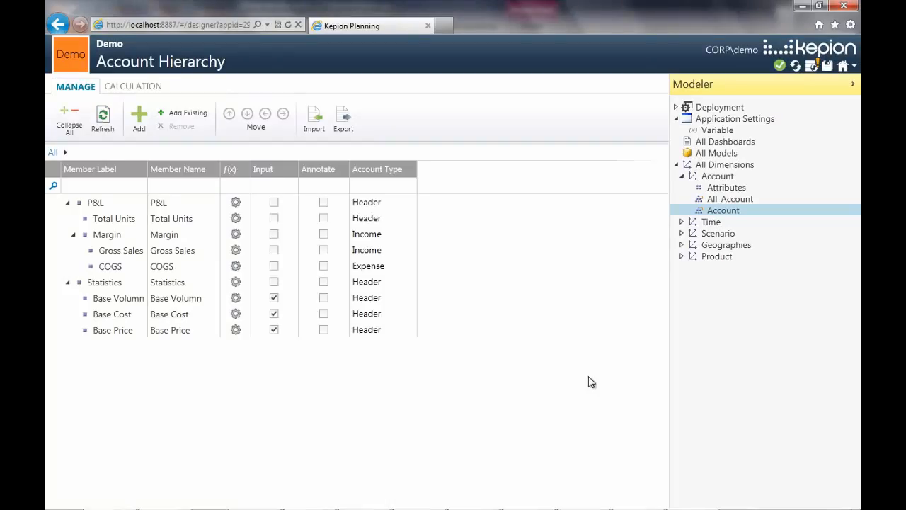
- Add a model named Sales based on the Default template
click(813, 68)
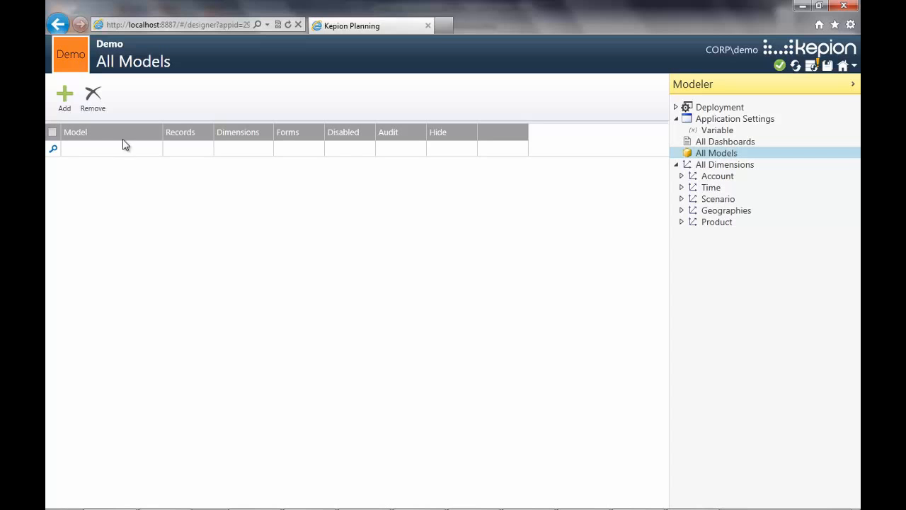
click(62, 107)
text(Sales)
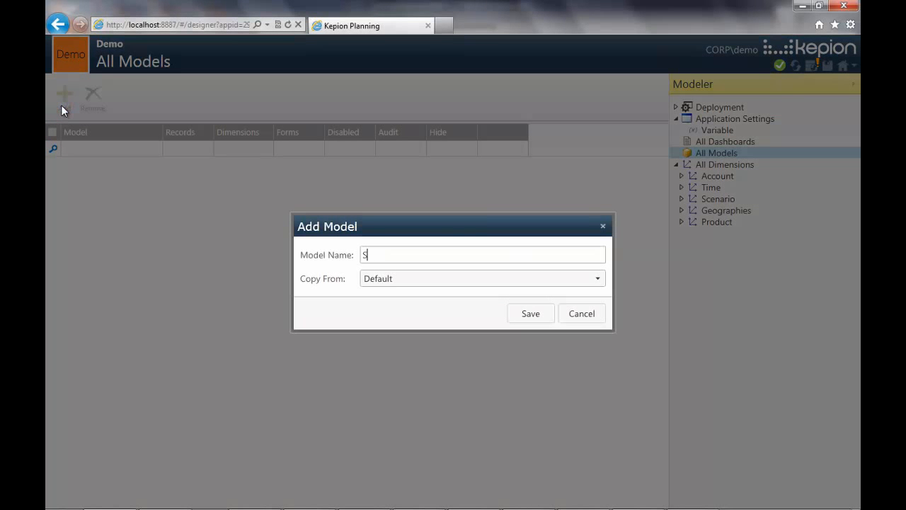
click(522, 310)
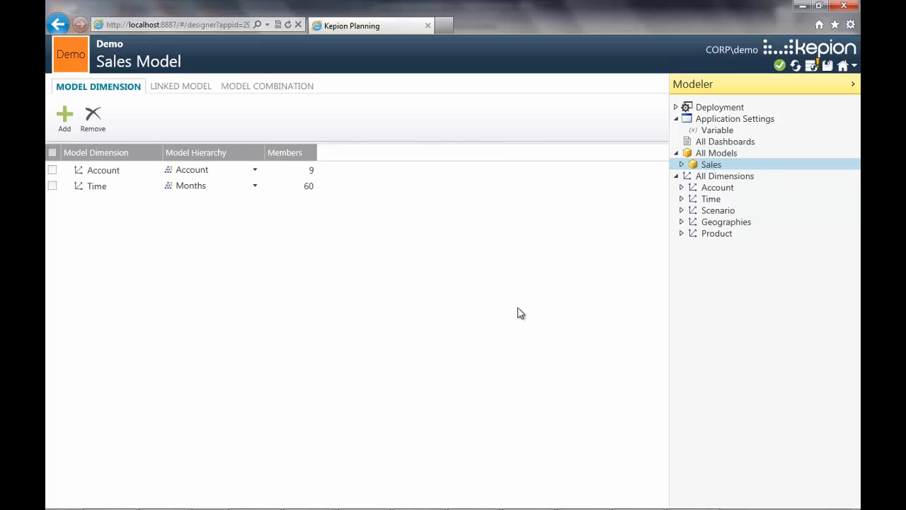
- Add the Geographies, Product and Scenario dimensions to the Sales model and choose Months as its Time hierarchy
click(66, 122)
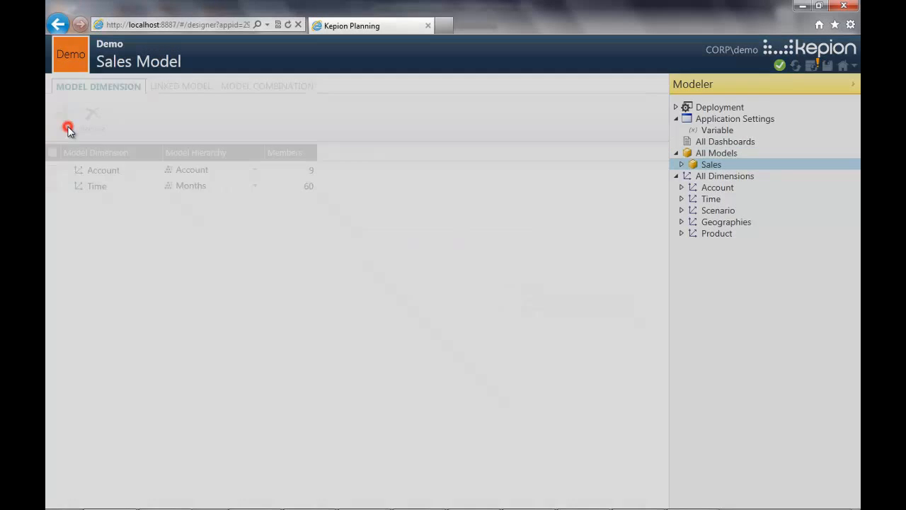
click(330, 172)
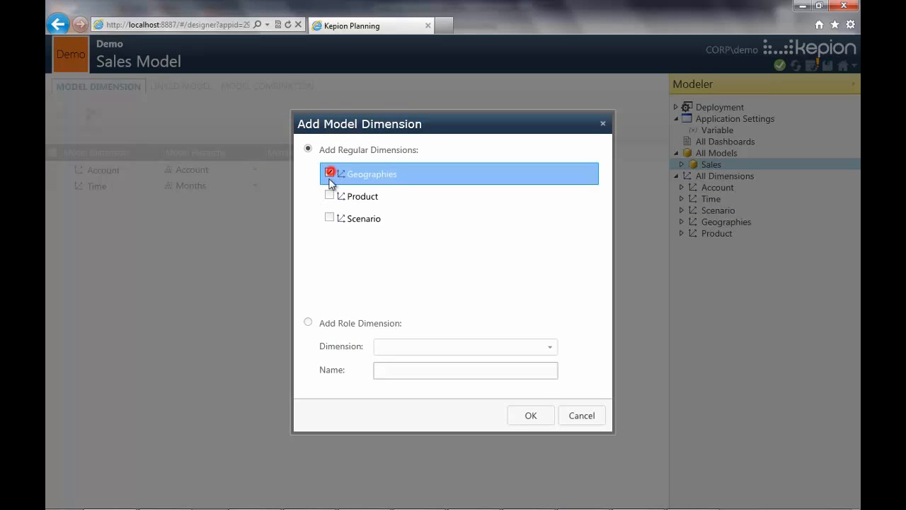
click(329, 196)
click(330, 218)
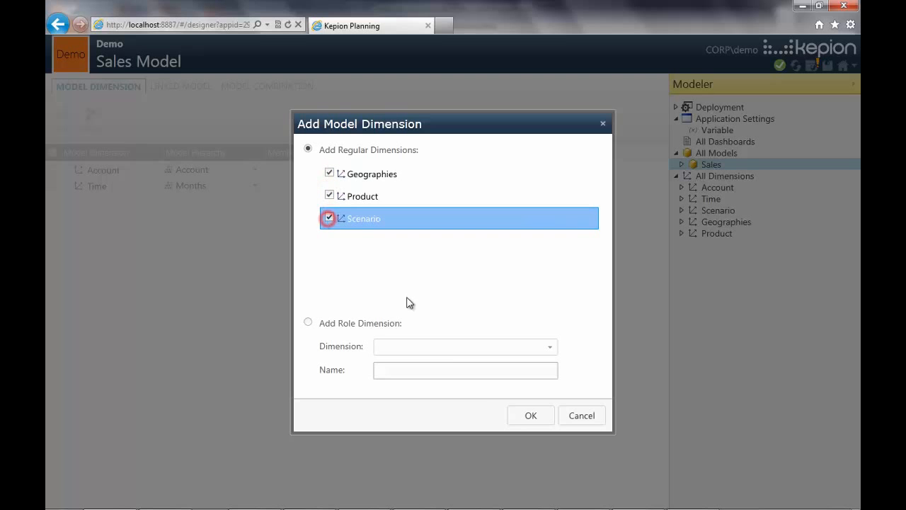
click(524, 416)
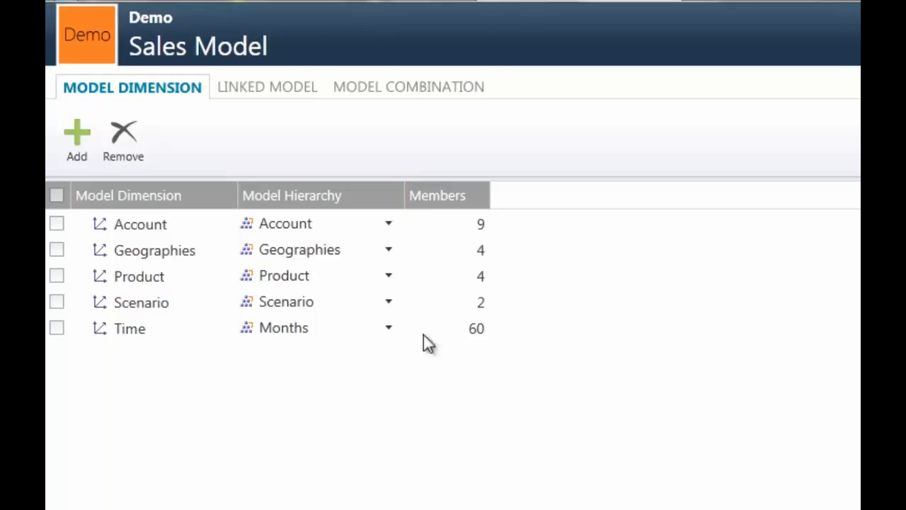
click(390, 327)
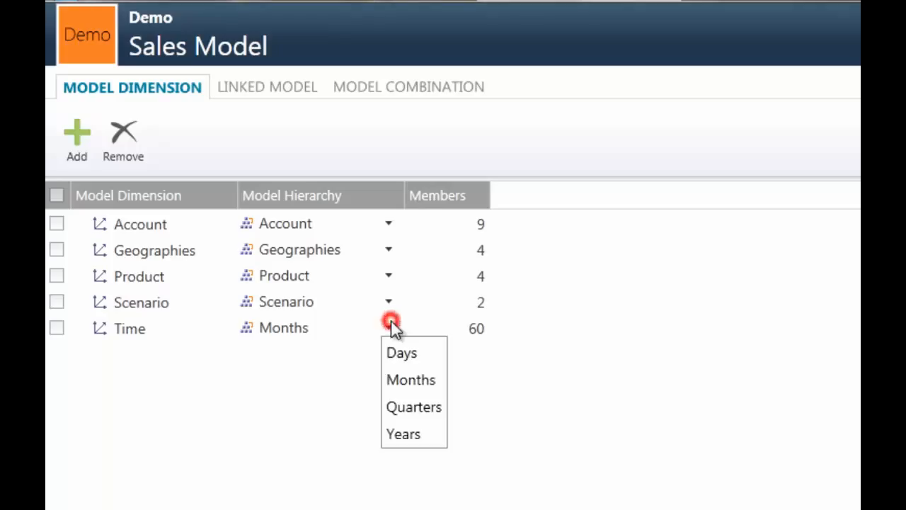
click(424, 382)
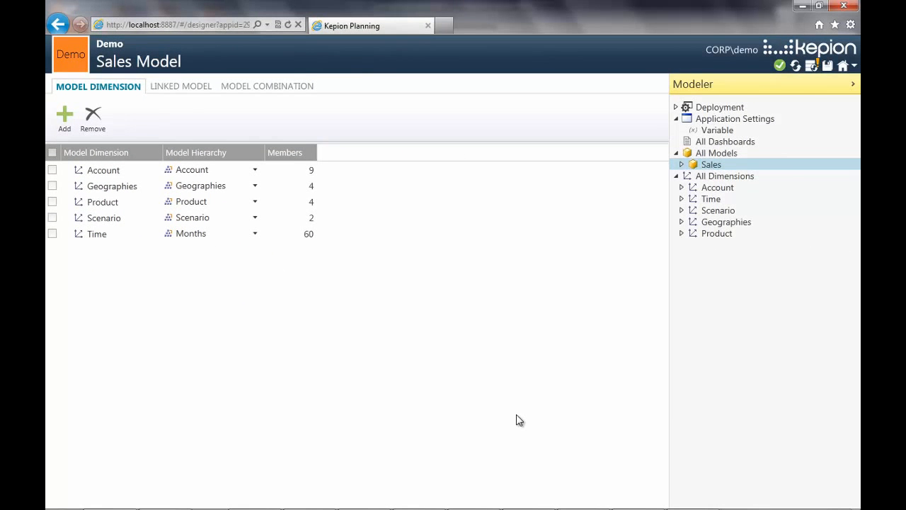
- Save all changes to the server and deploy the Demo application
click(829, 66)
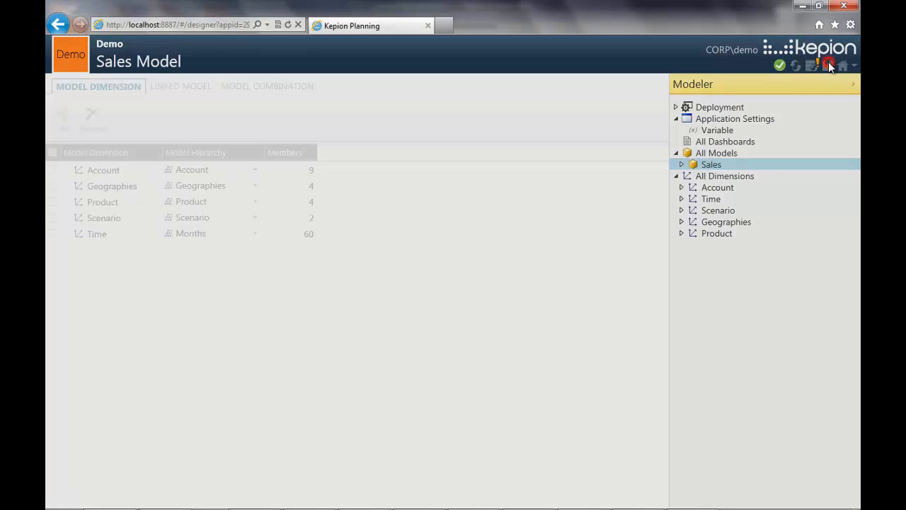
click(487, 419)
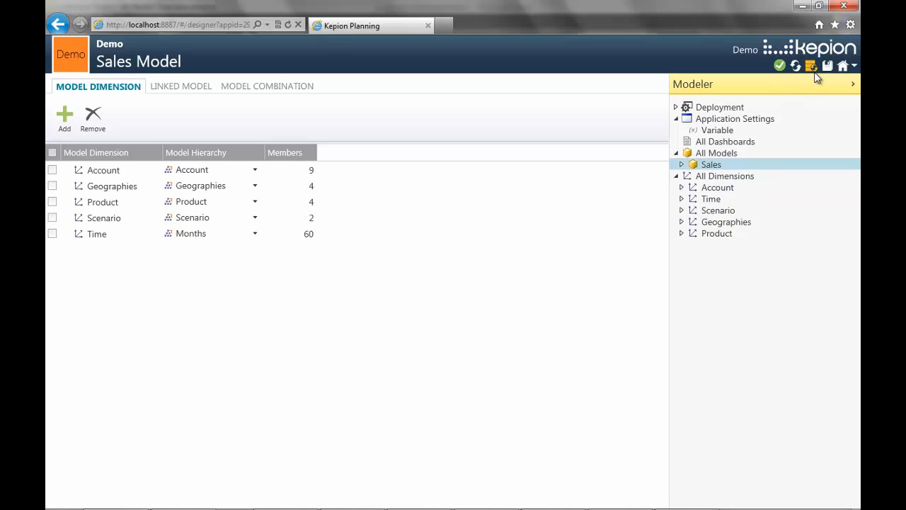
click(816, 72)
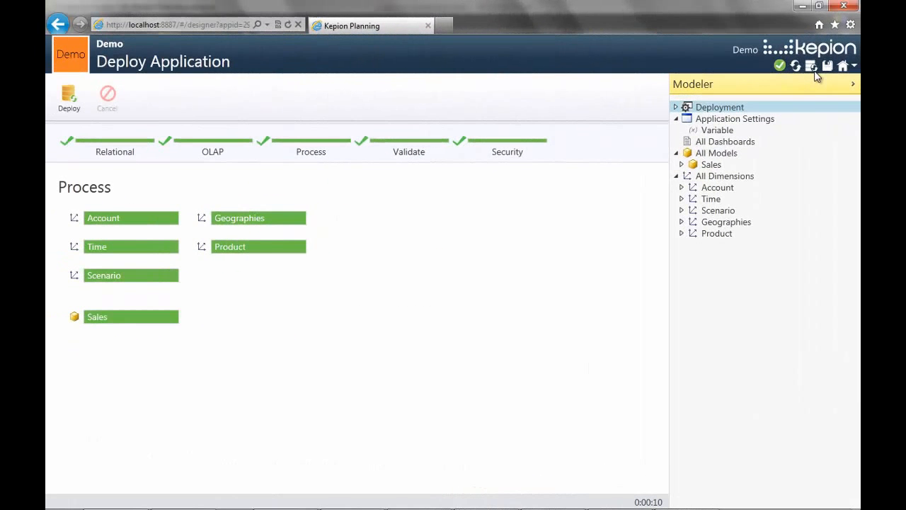
- Examine the Sales model's measure groups, partitions and rules
click(788, 165)
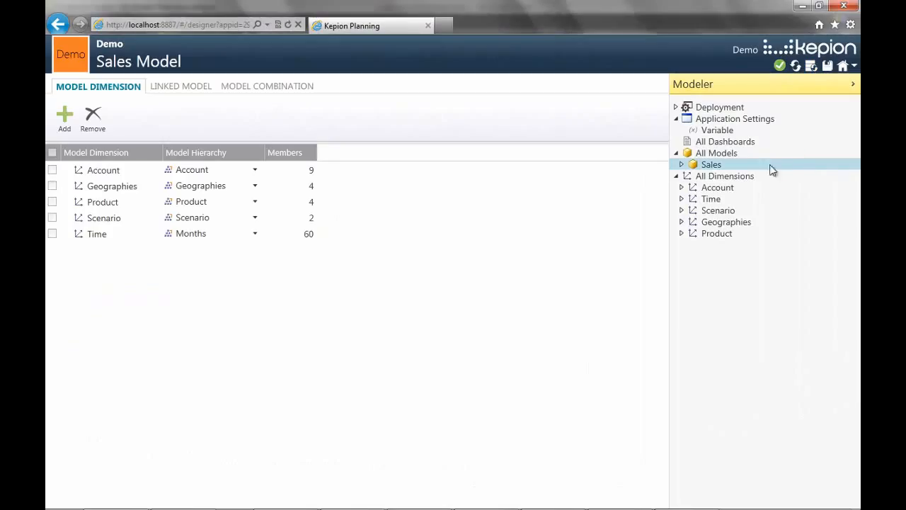
click(681, 164)
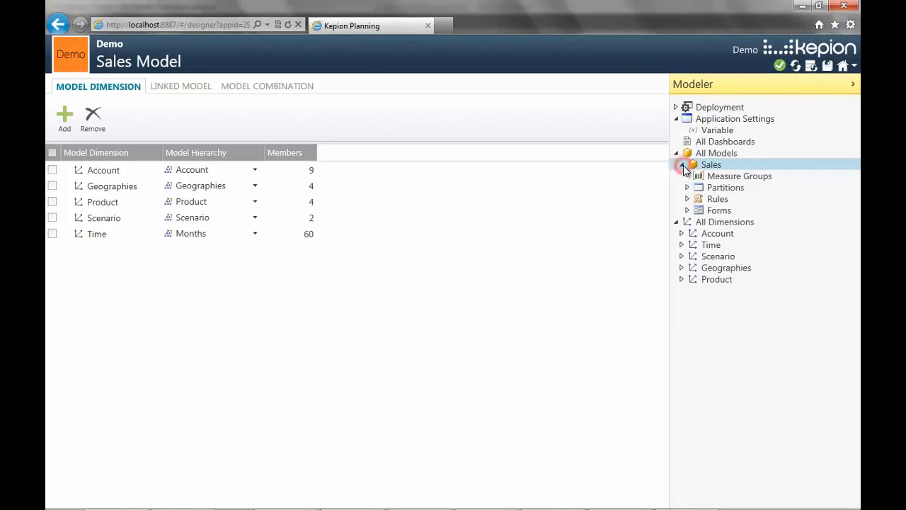
click(800, 179)
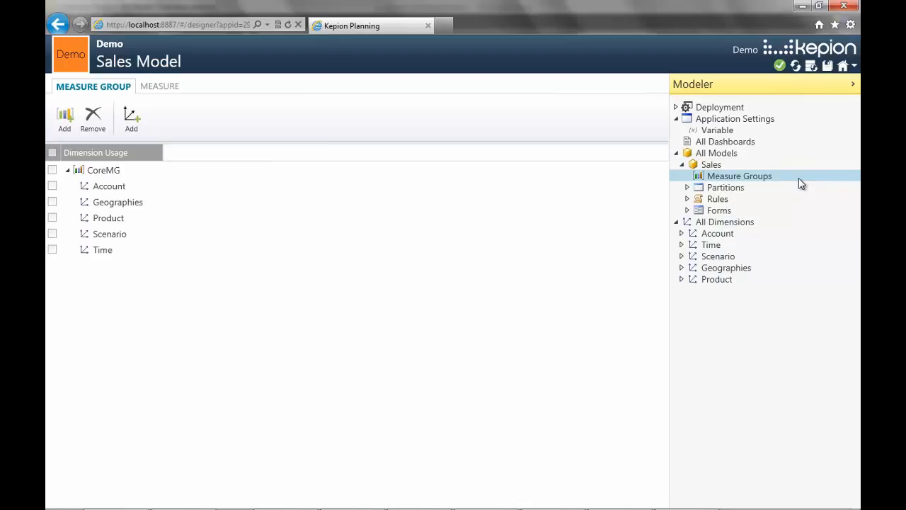
click(798, 190)
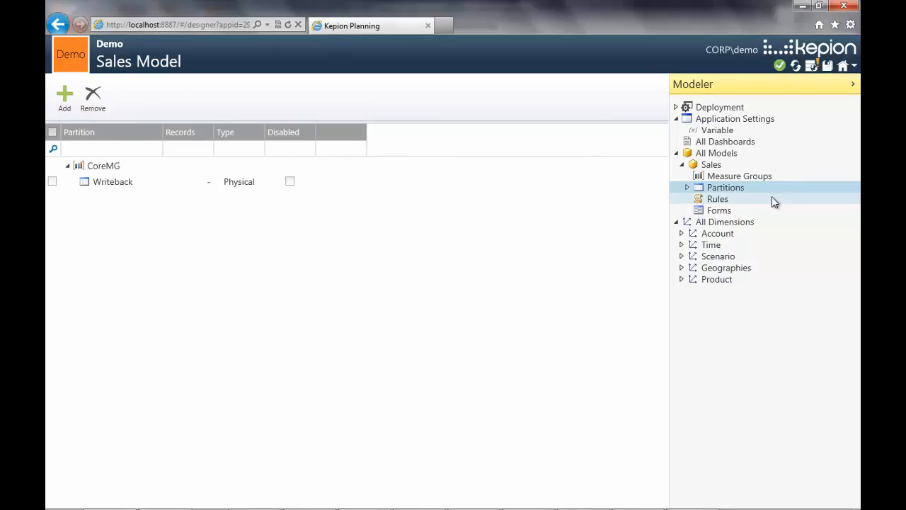
click(772, 198)
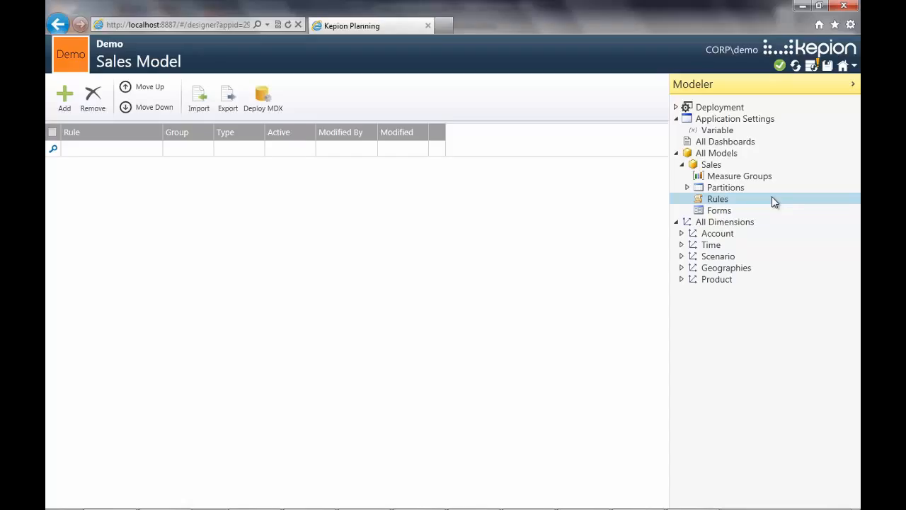
- Add a form titled Assumptions to the Sales model, copied from Default, and open it
click(772, 207)
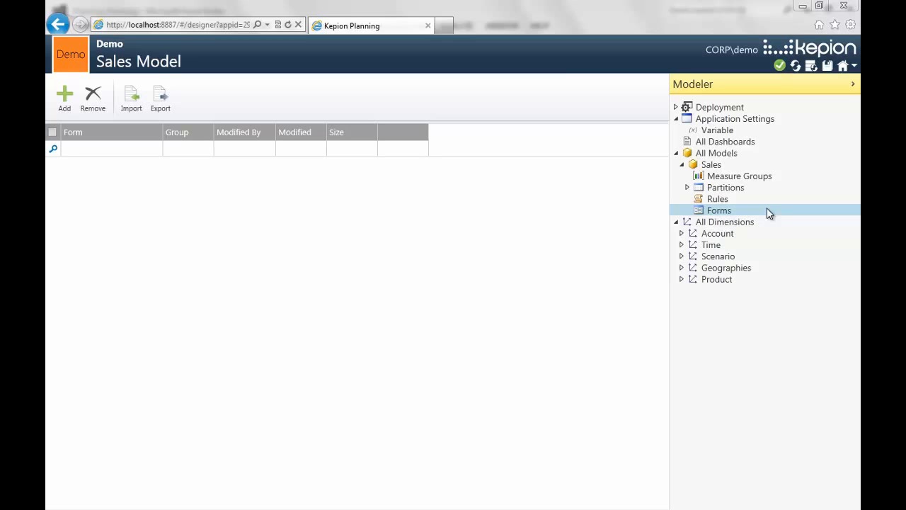
click(71, 94)
text(Assumptions)
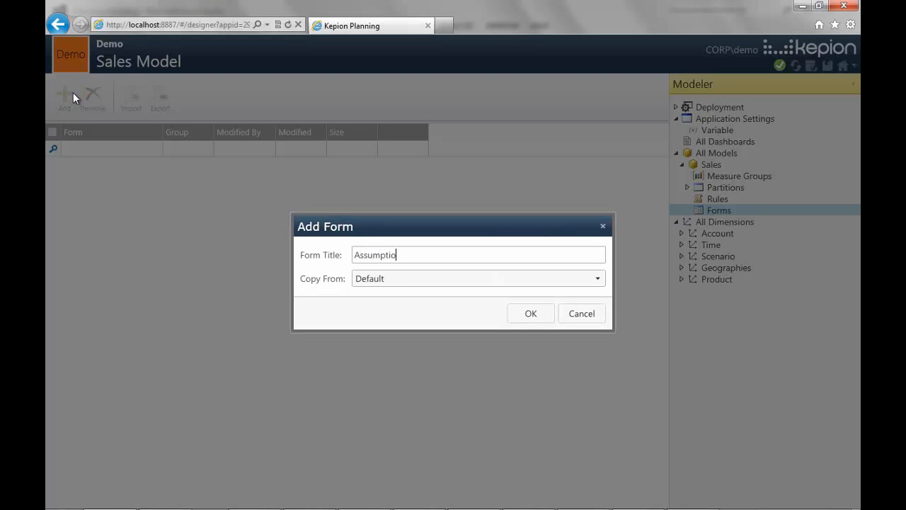
click(589, 278)
click(588, 278)
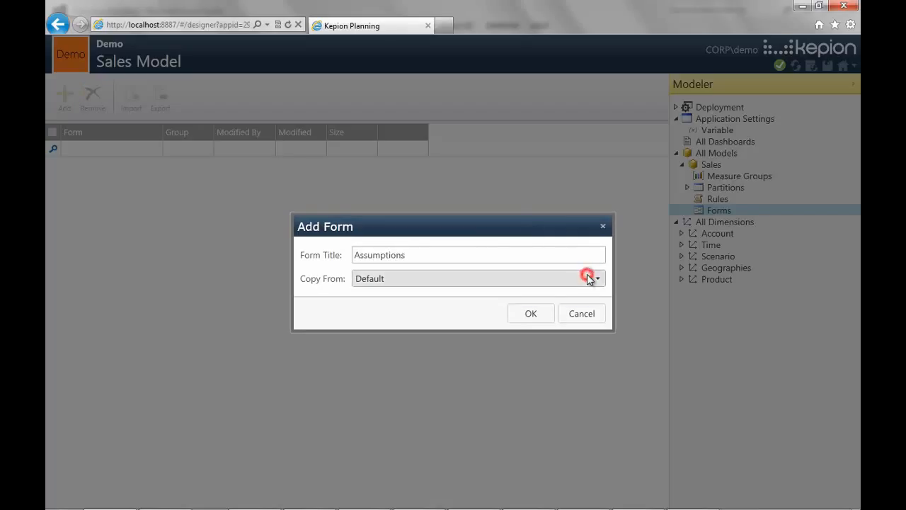
click(534, 309)
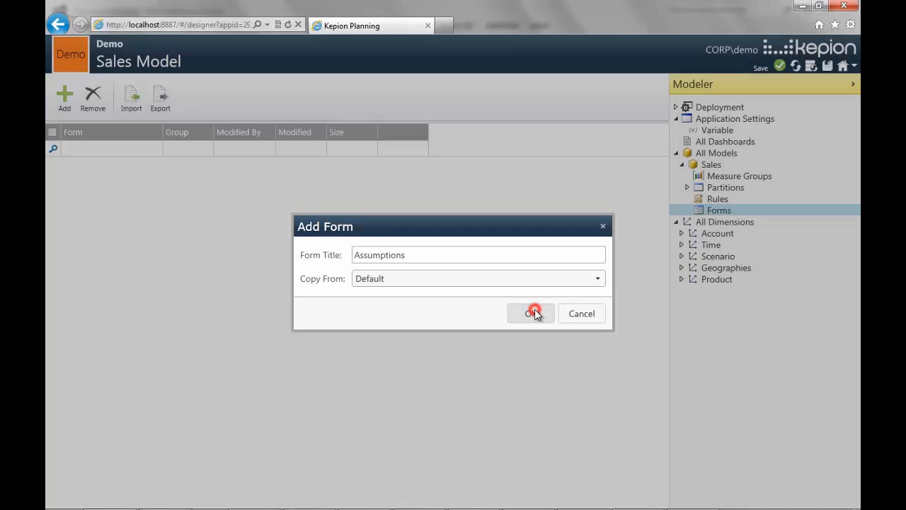
double_click(119, 166)
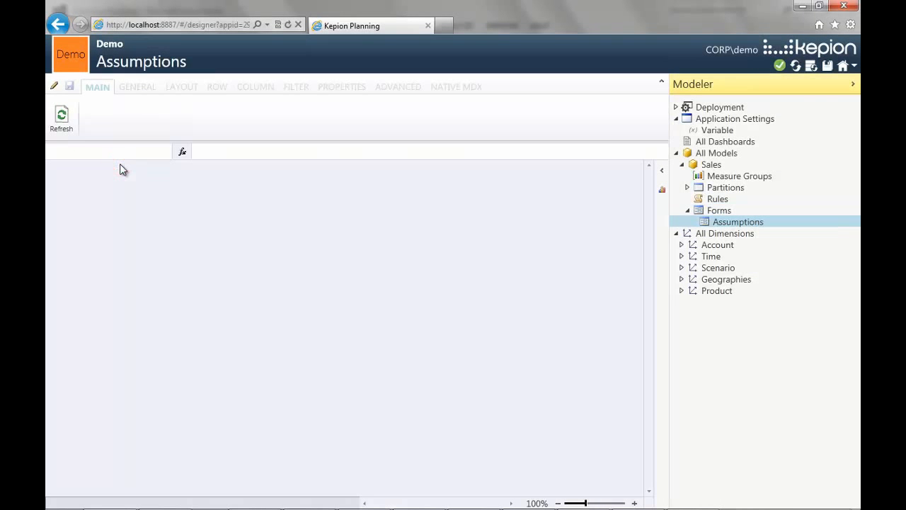
- Lay out the Assumptions form with Account and Product as rows, Fiscal Calendar as column, and Geo Hierarchy, Scenario and FiscalYear as filters
click(55, 92)
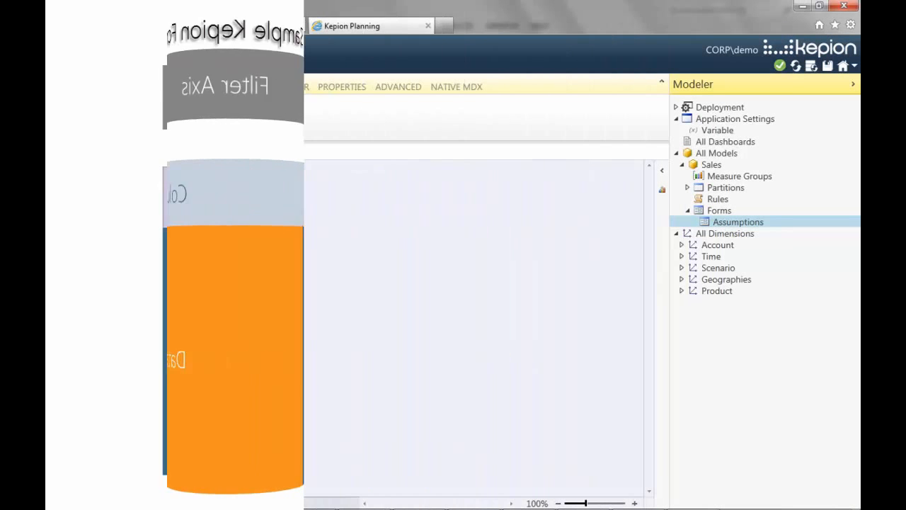
click(181, 88)
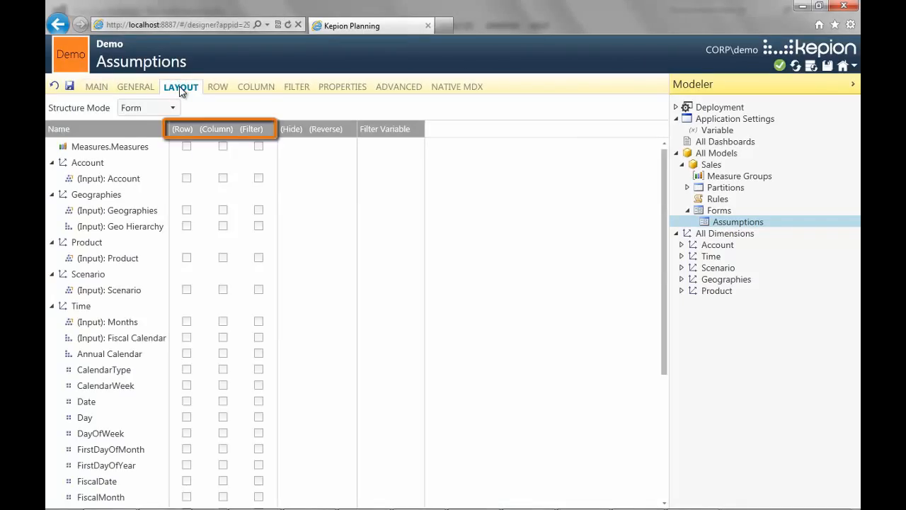
click(186, 177)
click(258, 226)
click(186, 258)
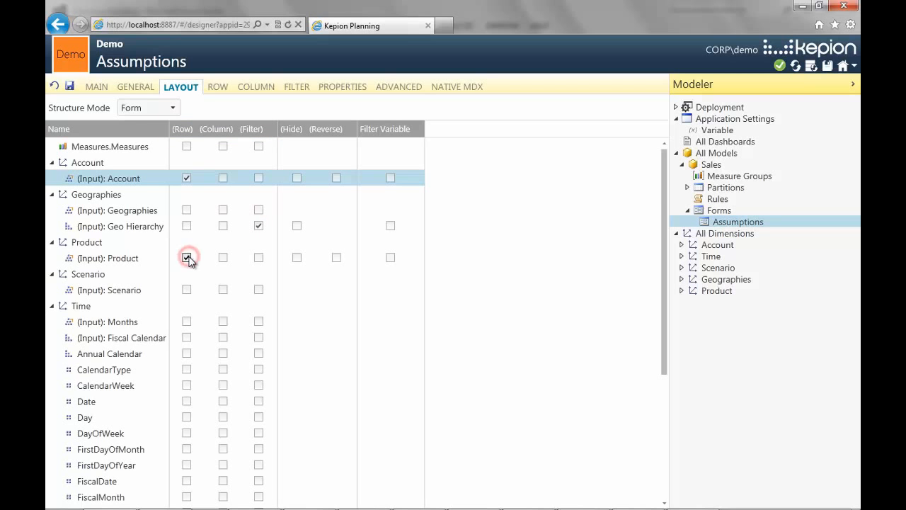
click(258, 289)
click(223, 337)
scroll(236, 339, down, 3)
click(259, 433)
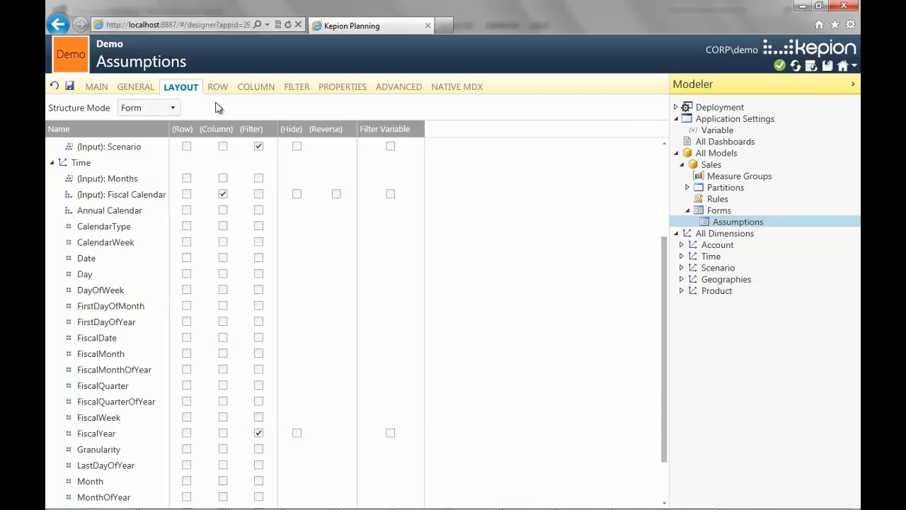
- Add the leaf members of Statistics to the Account part of the form's row axis
click(216, 88)
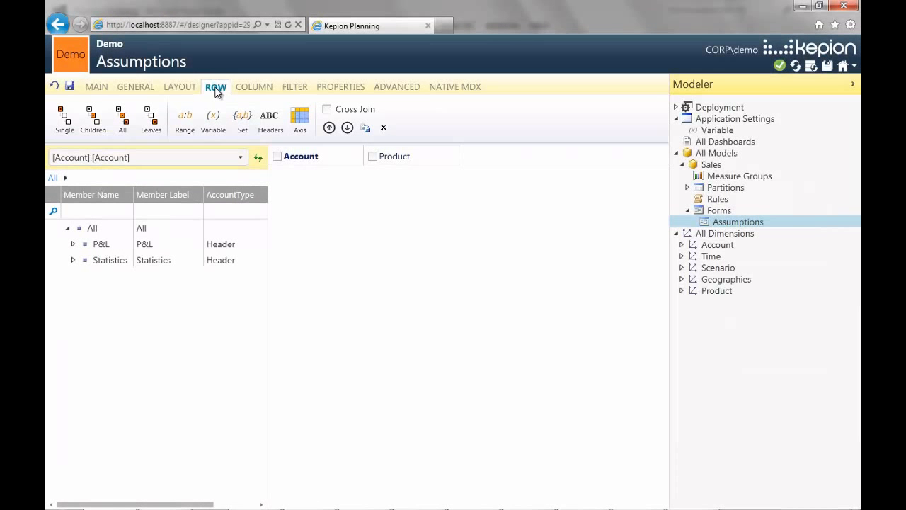
click(73, 259)
click(101, 262)
click(151, 122)
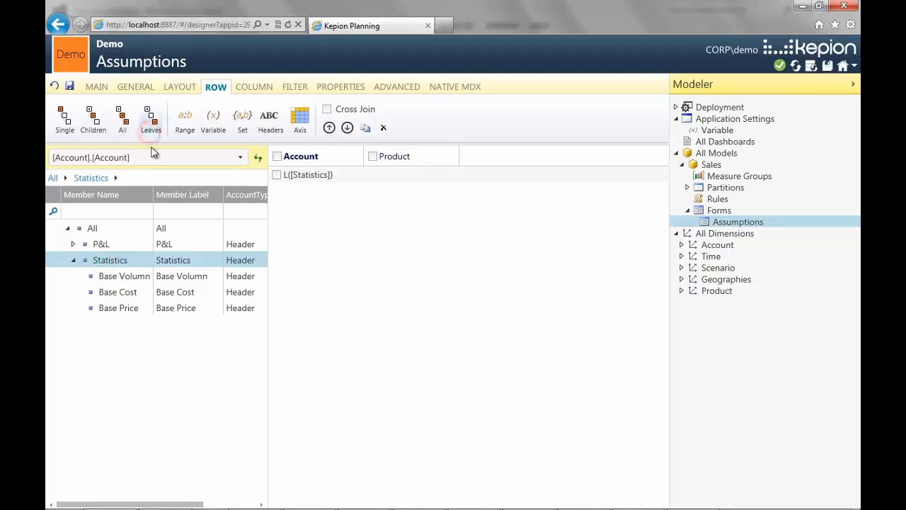
- Add the leaf members of All to the Product part of the row axis and place Product before Account
click(155, 160)
click(158, 193)
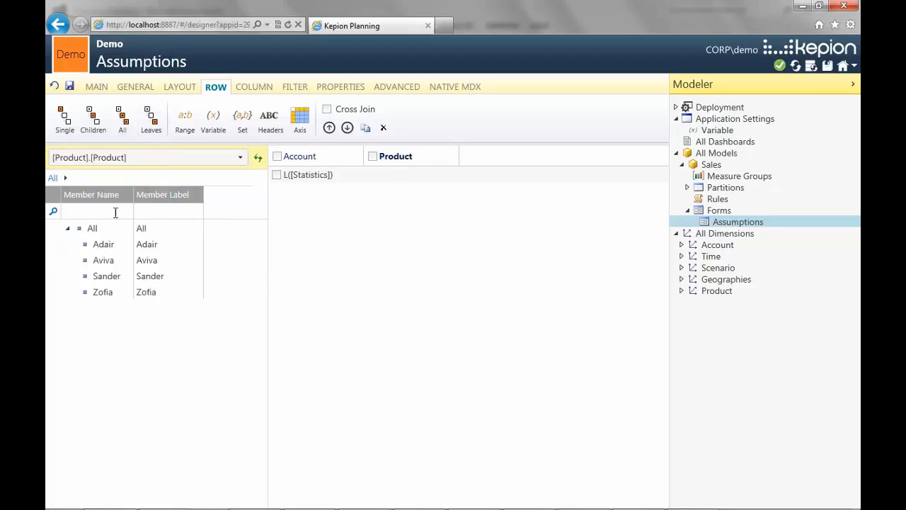
click(92, 230)
click(151, 122)
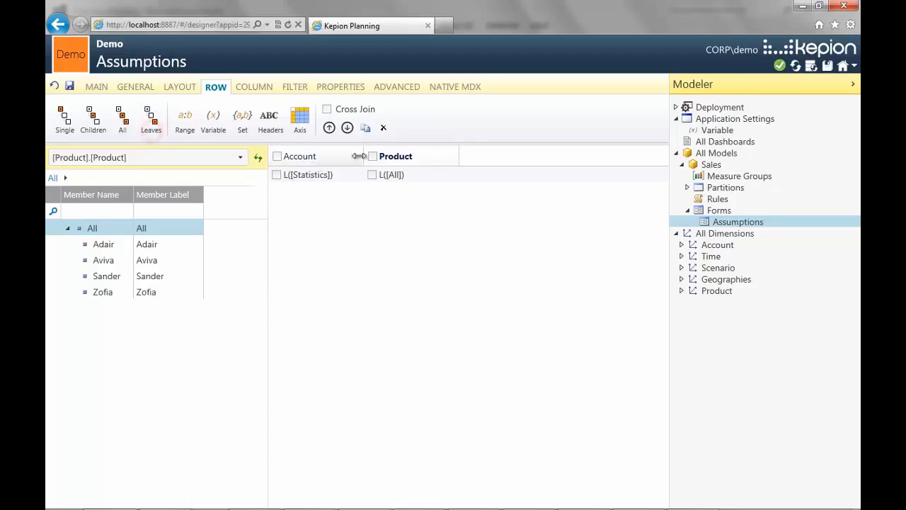
click(407, 160)
drag(407, 160, 304, 167)
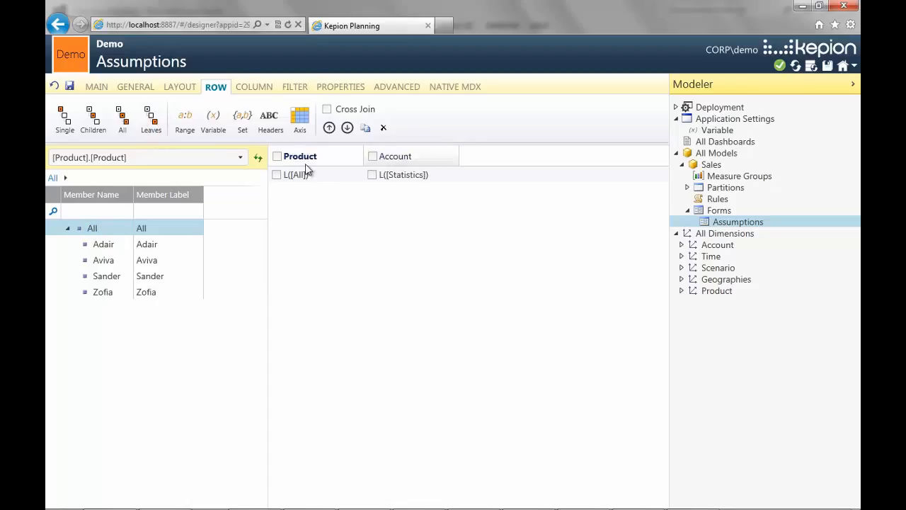
- Add the leaves and the children of All in the Fiscal Calendar to the form's column axis
click(260, 89)
click(96, 228)
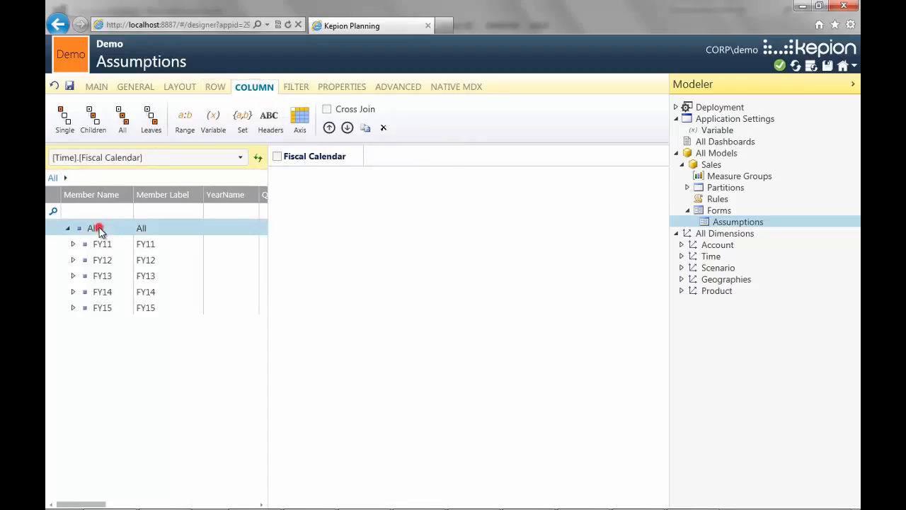
click(150, 122)
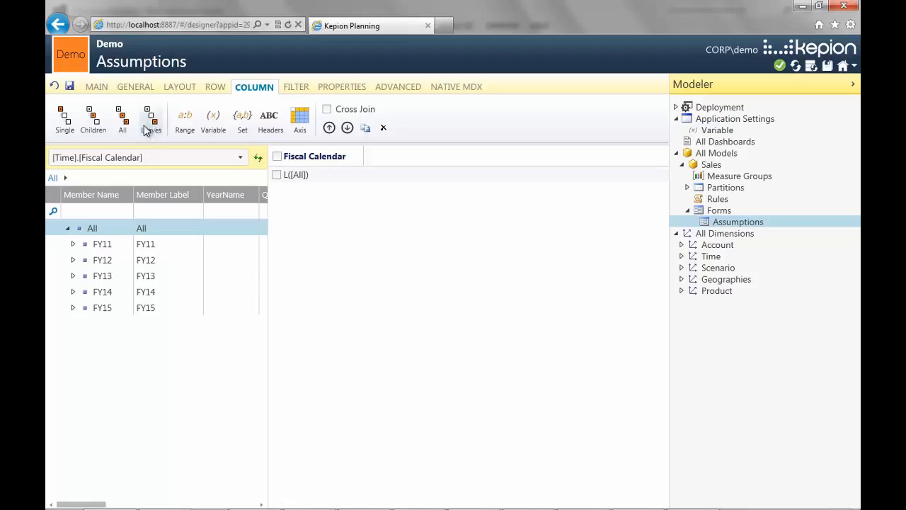
click(99, 127)
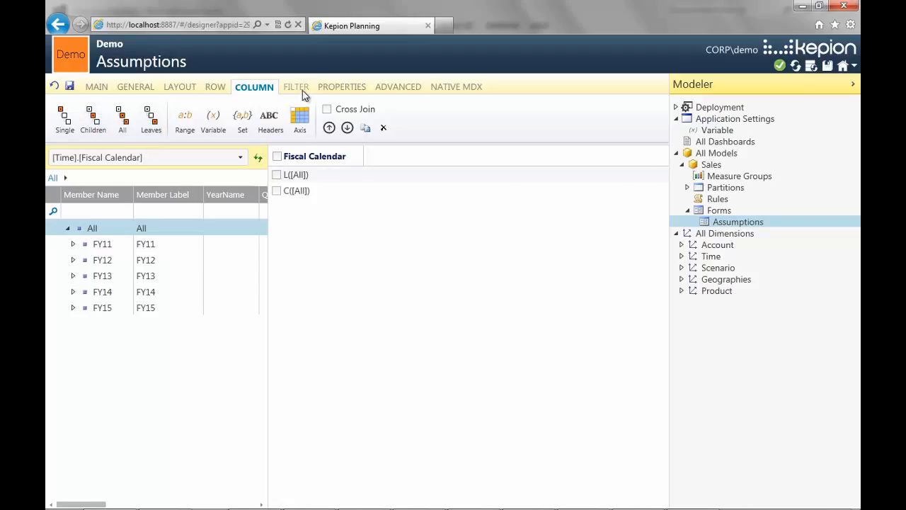
- Move the Geo Hierarchy filter above Time.FiscalYear and back below it in the form's filter order
click(302, 91)
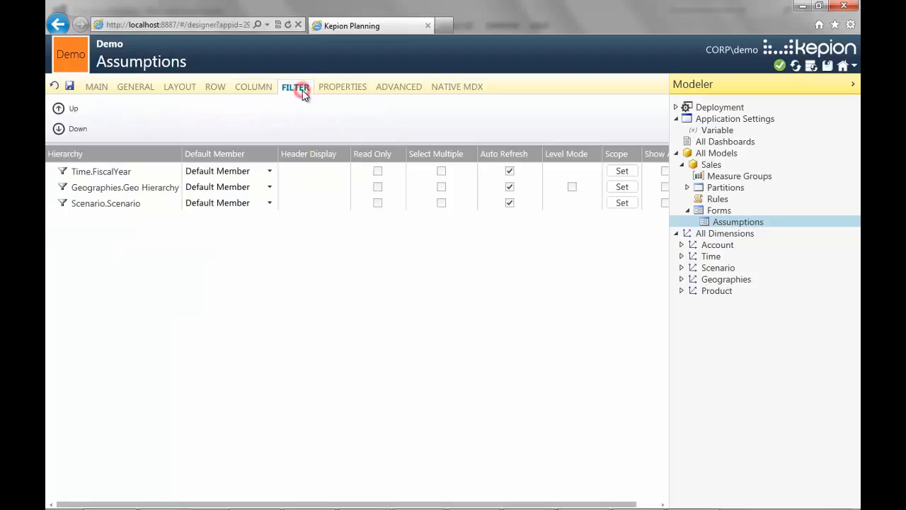
click(169, 187)
click(73, 111)
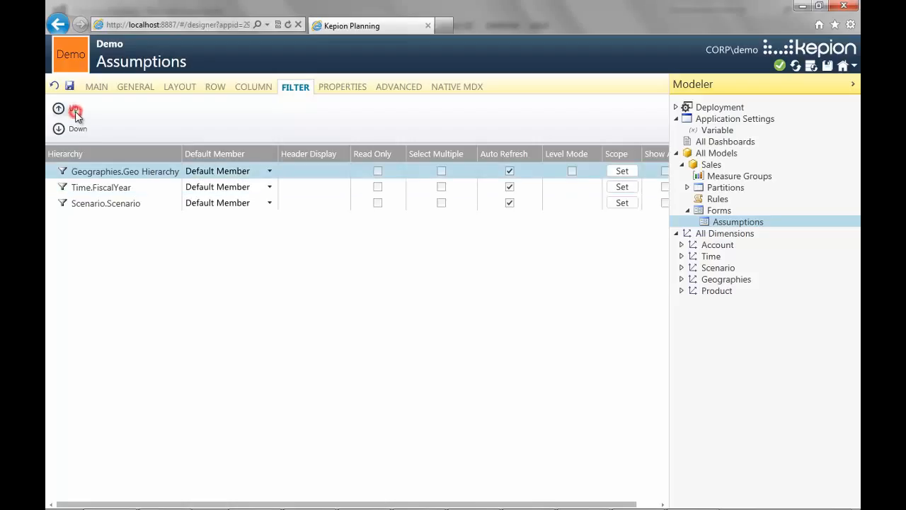
click(77, 129)
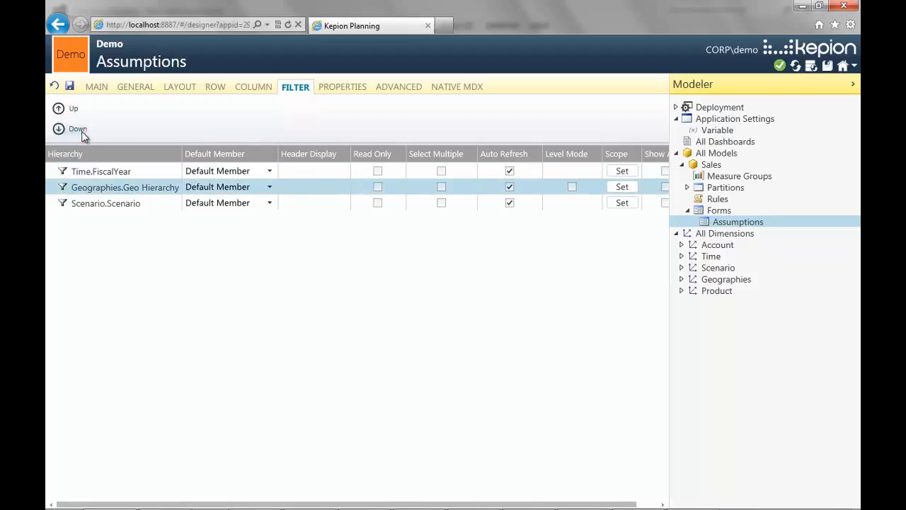
- Give the Time.FiscalYear filter the header display Time and the default member FY13
click(296, 169)
text(Time)
click(301, 187)
click(269, 171)
click(269, 212)
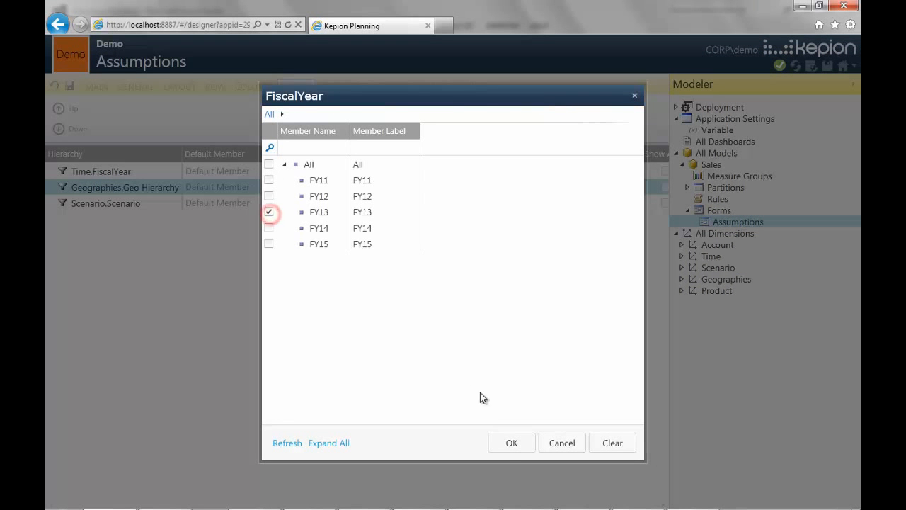
click(510, 444)
- Set the default member of the Geo Hierarchy filter to United States and of the Scenario filter to Plan
click(270, 187)
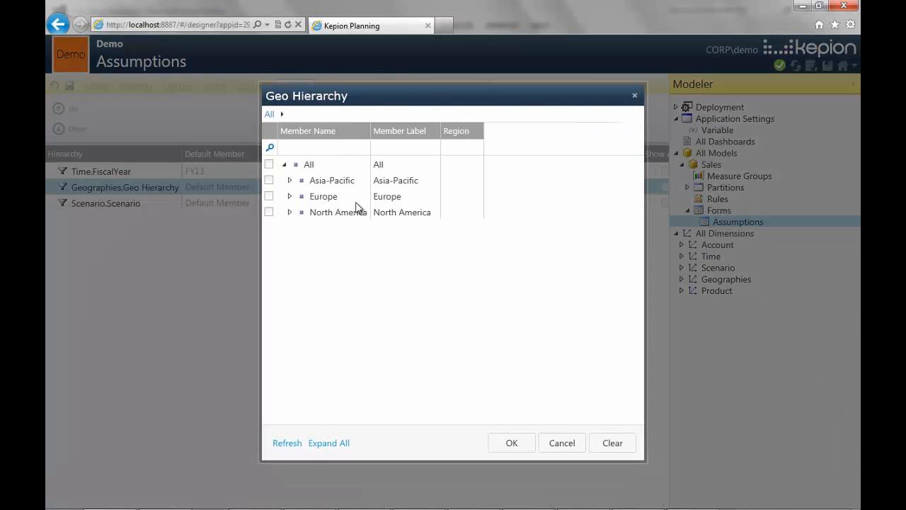
click(290, 212)
click(269, 227)
click(512, 442)
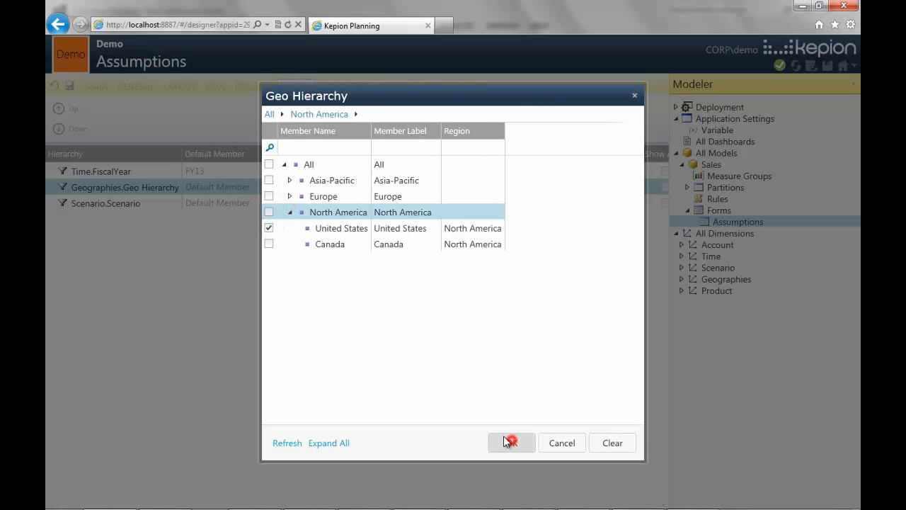
click(270, 205)
click(269, 196)
click(513, 442)
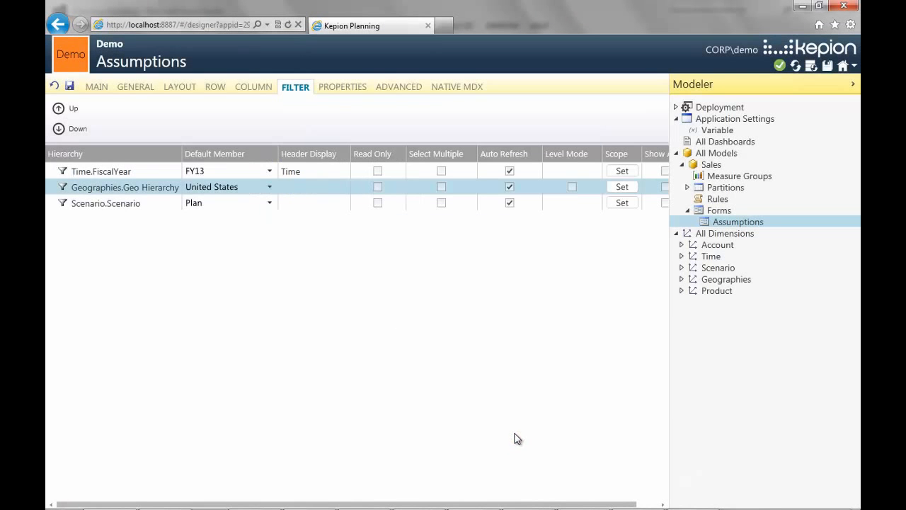
- Display the form's data grid at full width and set the height of header row 6 to 30
click(62, 121)
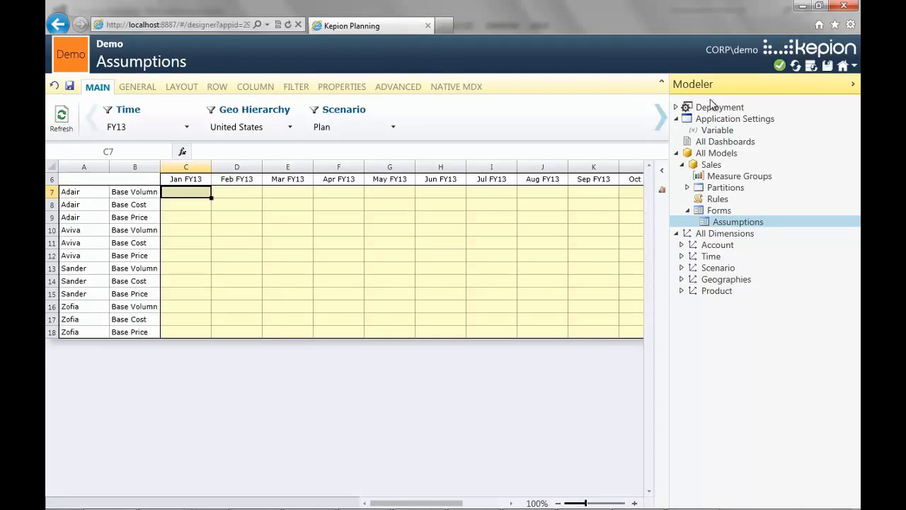
click(851, 85)
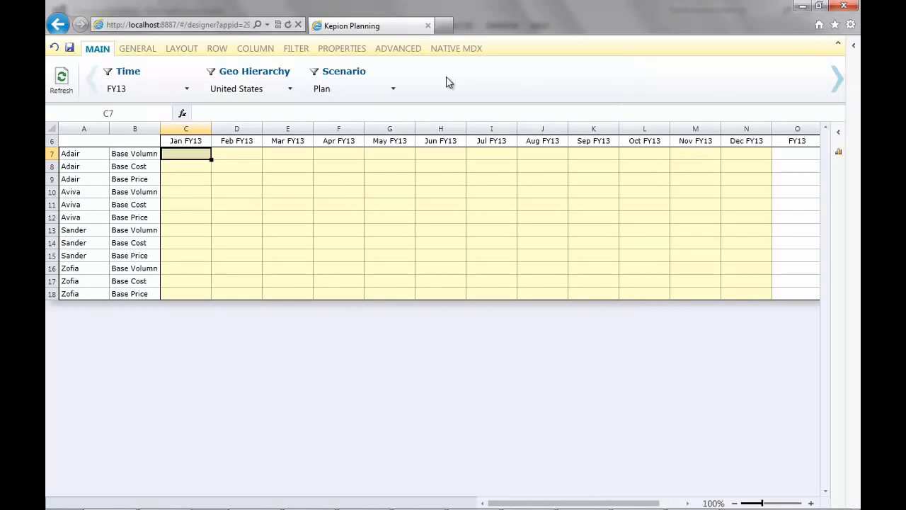
click(142, 51)
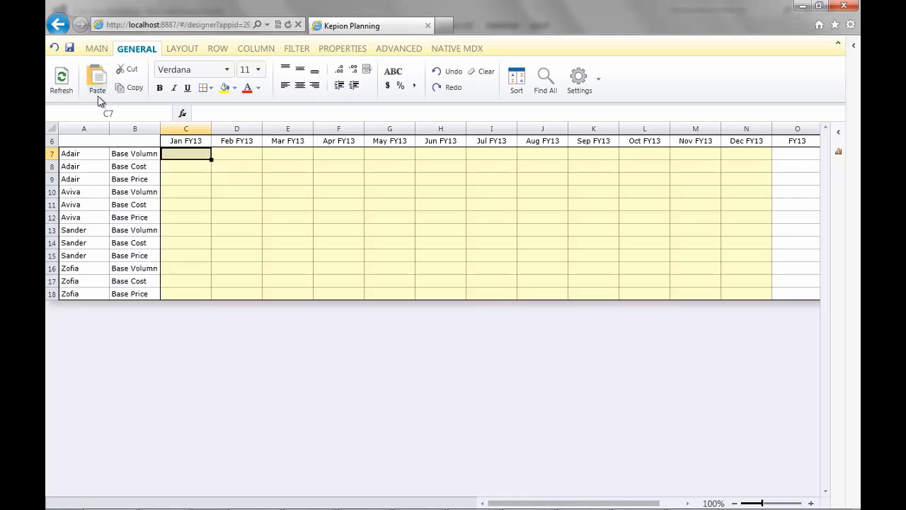
right_click(54, 141)
click(128, 210)
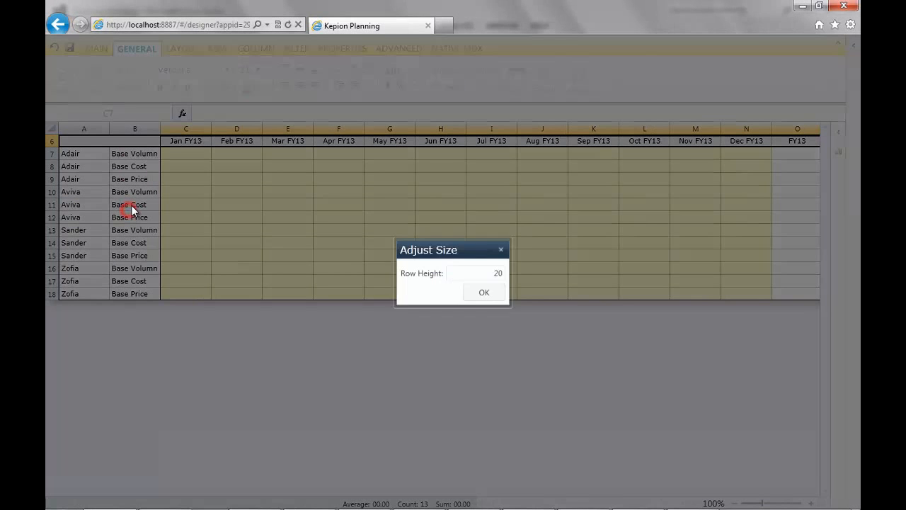
text(30)
key(Return)
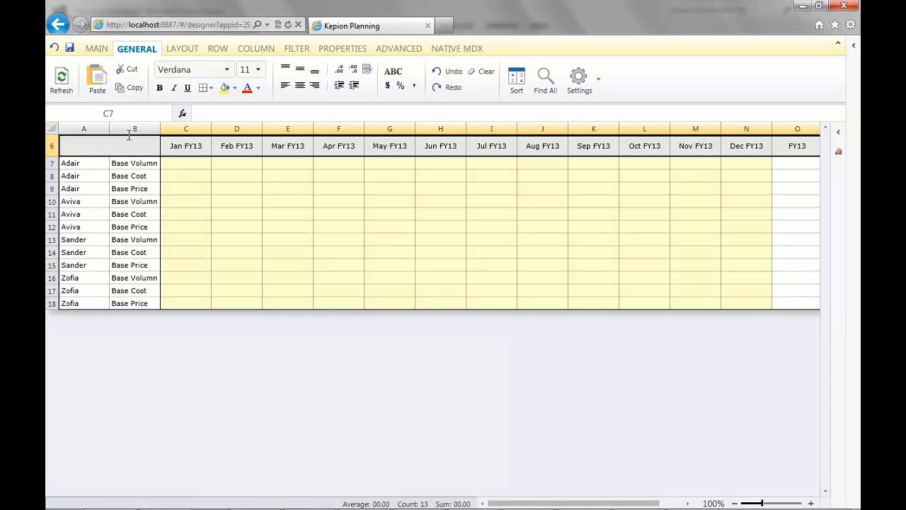
- Increase the indent of the product and account labels in columns A and B and widen column B to fit
drag(100, 133, 128, 130)
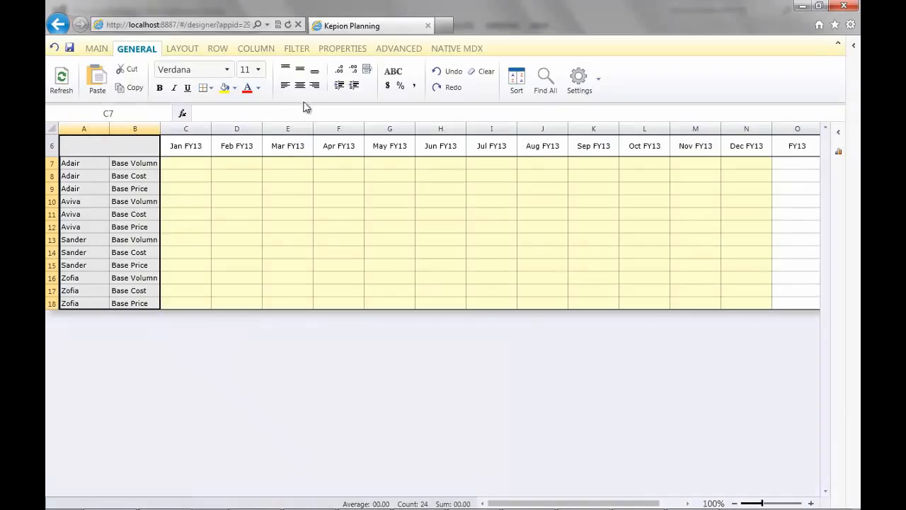
click(340, 85)
drag(107, 129, 126, 130)
click(113, 129)
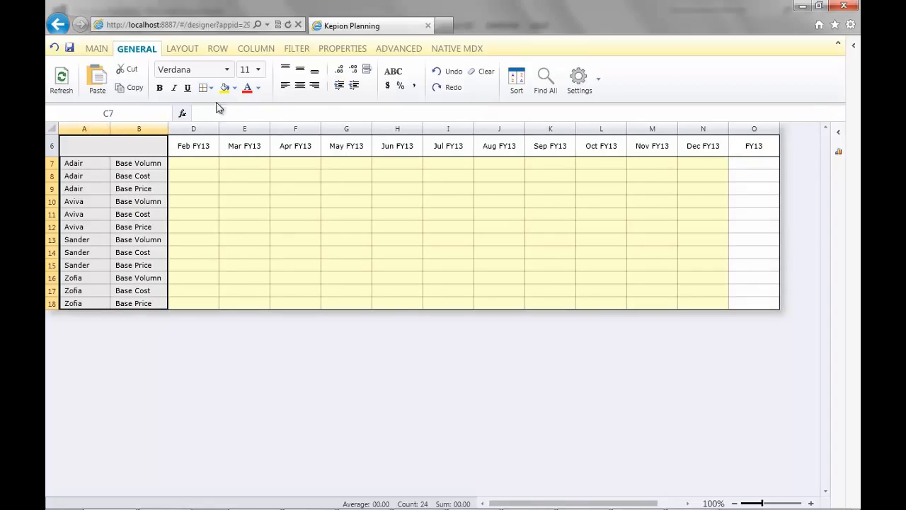
- Fill columns A and B with pale green, RGB 239, 243, 222
click(235, 88)
click(286, 115)
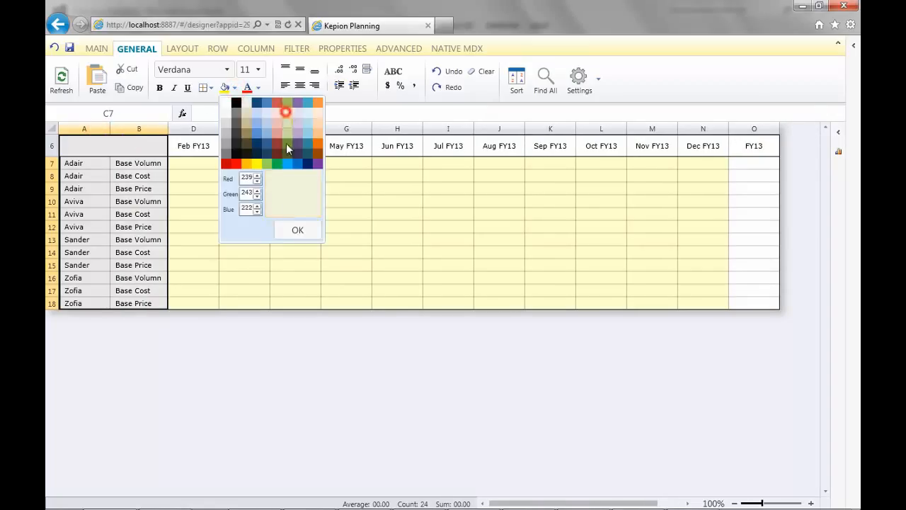
click(293, 229)
- Format header row 6 with a green fill of RGB 198, 215, 156 and white font
click(51, 146)
click(235, 87)
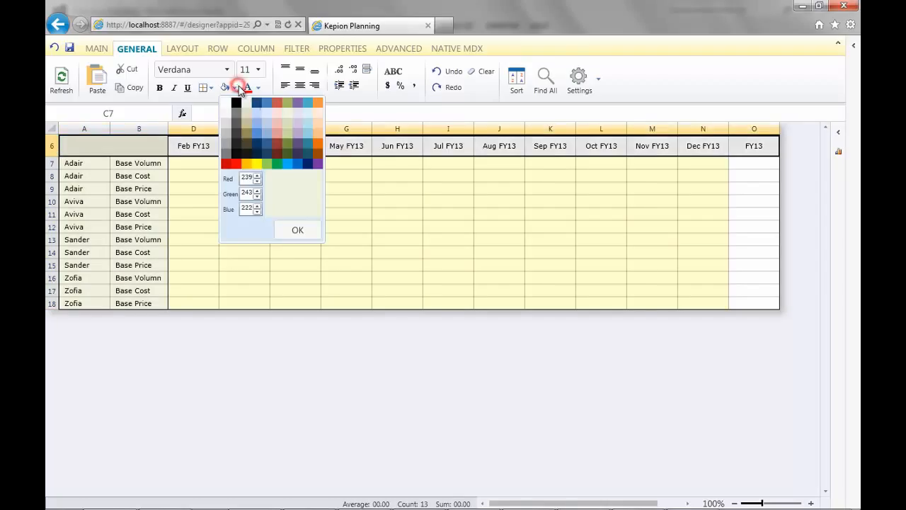
click(287, 133)
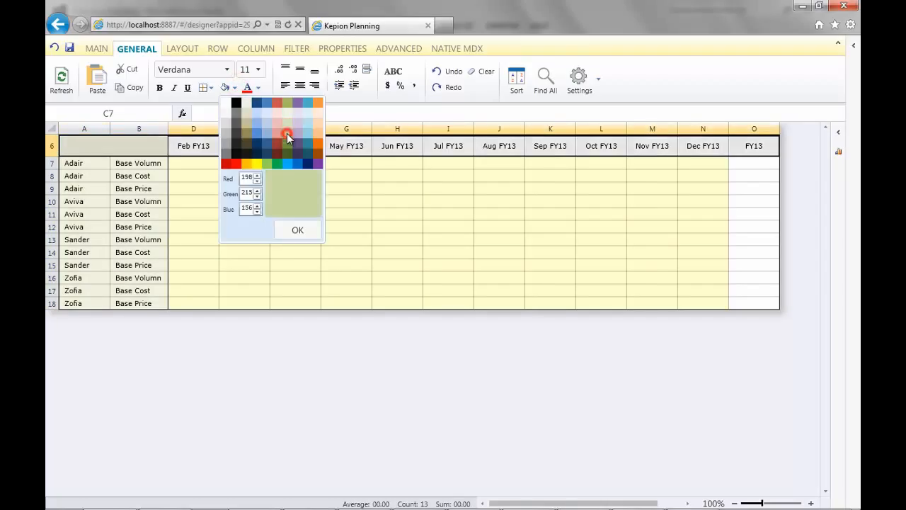
click(295, 229)
click(260, 87)
click(253, 103)
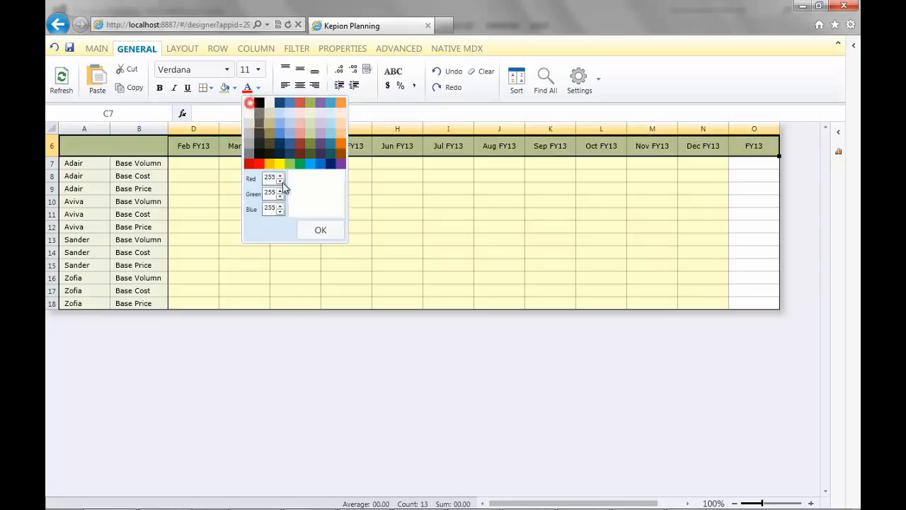
click(312, 228)
click(181, 162)
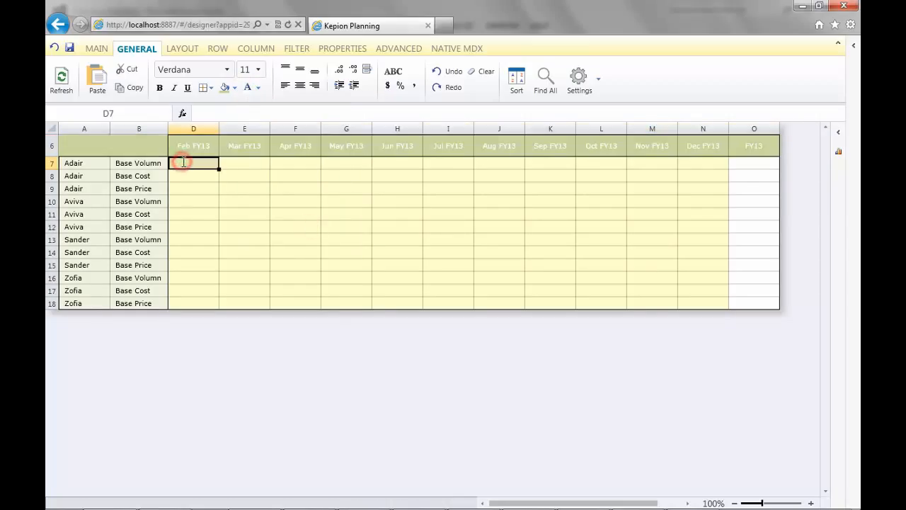
- Enable Auto merge rows for the Assumptions form and refresh the grid
click(582, 75)
click(361, 188)
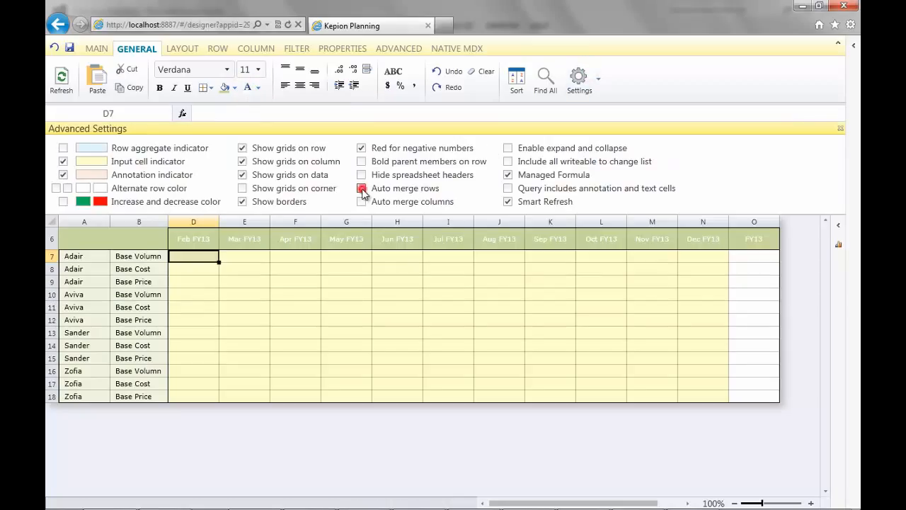
click(580, 81)
click(61, 80)
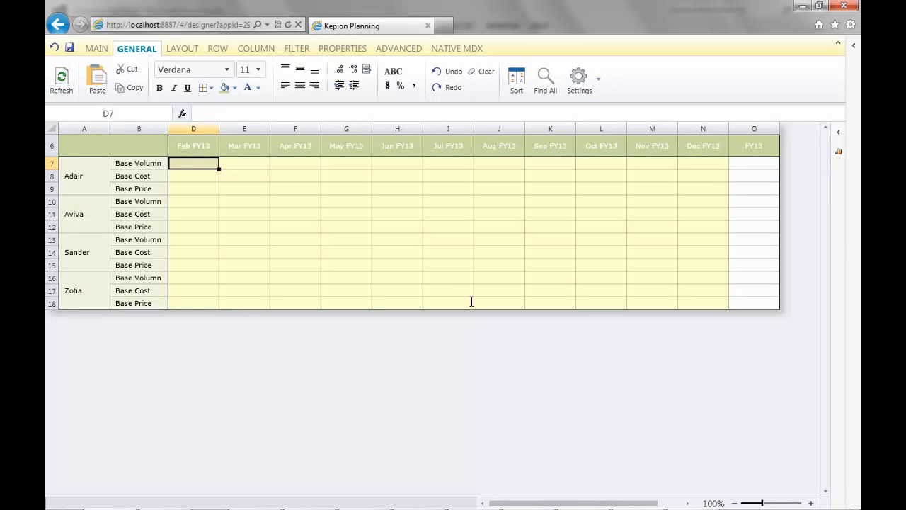
- Add a second form titled Report to the Sales model
click(854, 47)
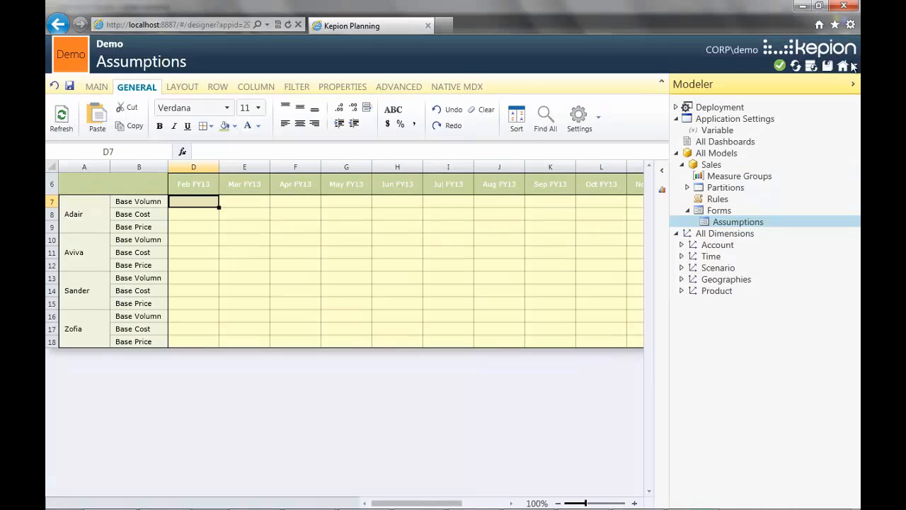
click(730, 211)
click(61, 99)
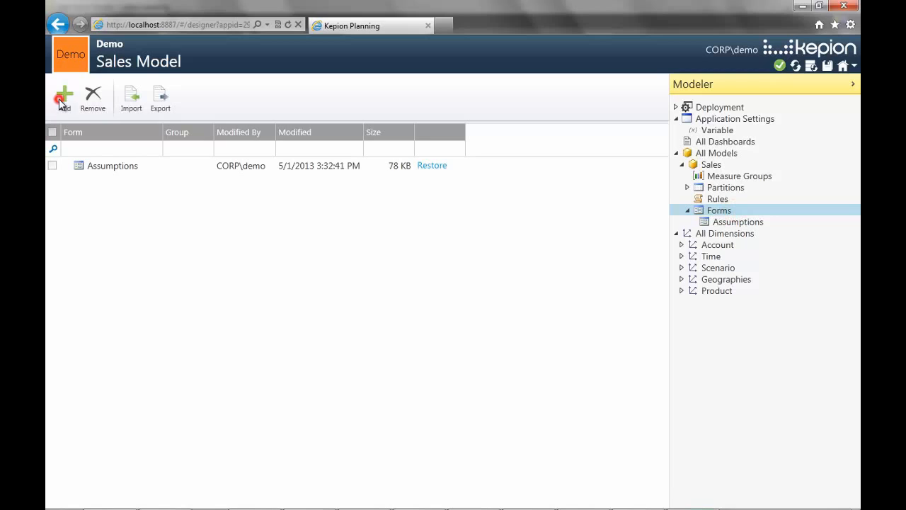
text(Report)
click(524, 314)
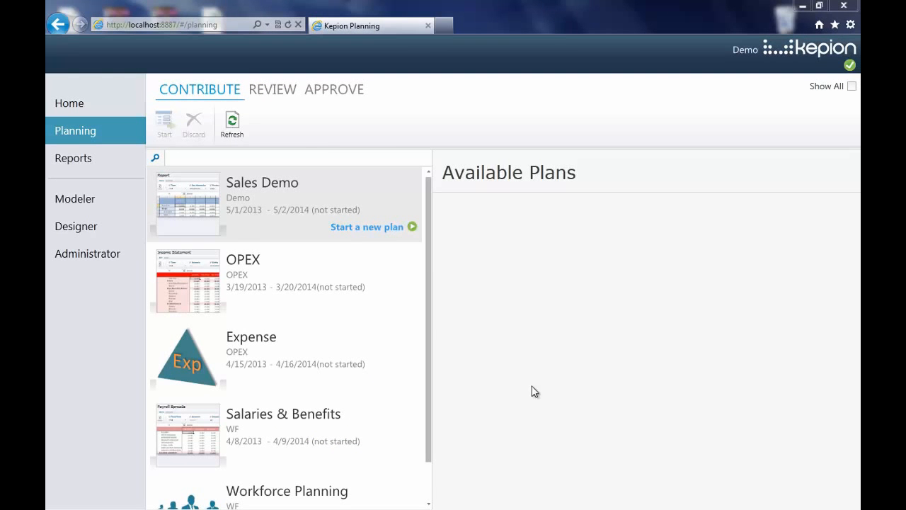
- Start a new Sales Demo plan and switch the Geo Hierarchy filter of its Assumptions form to Canada
click(396, 236)
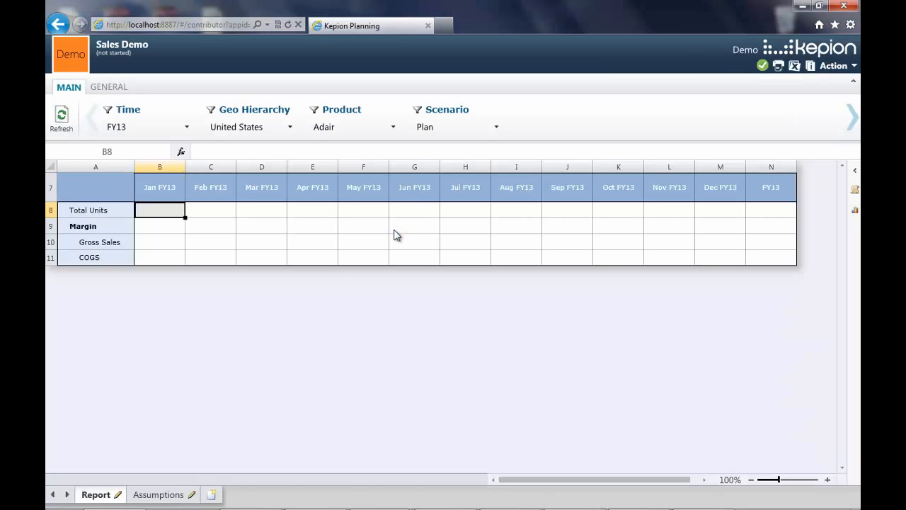
click(174, 494)
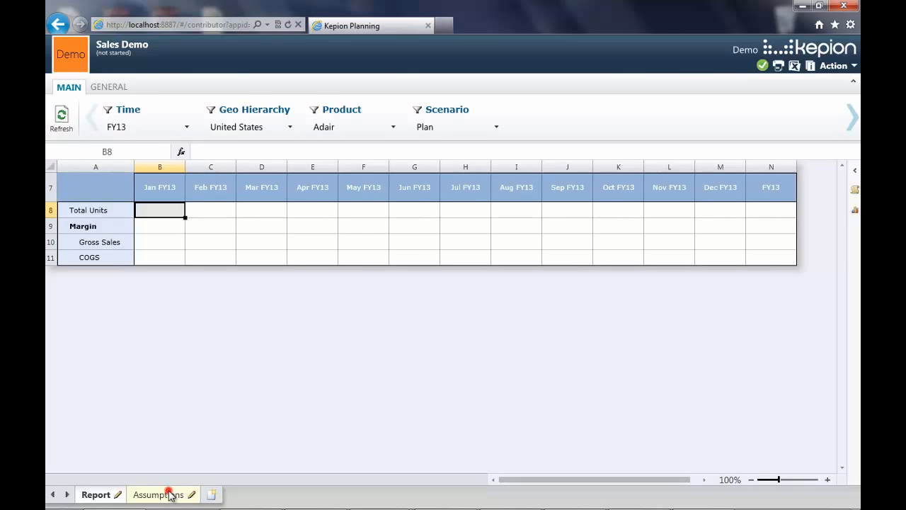
click(230, 132)
click(269, 243)
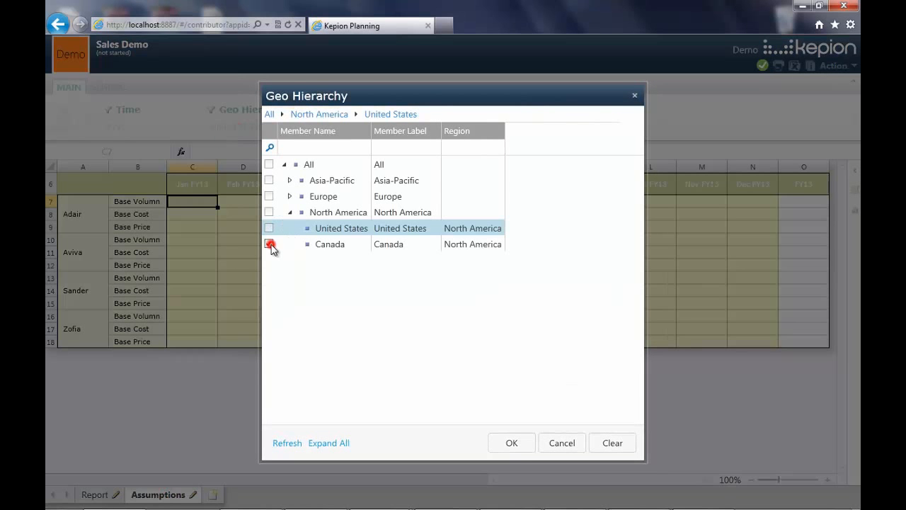
click(522, 448)
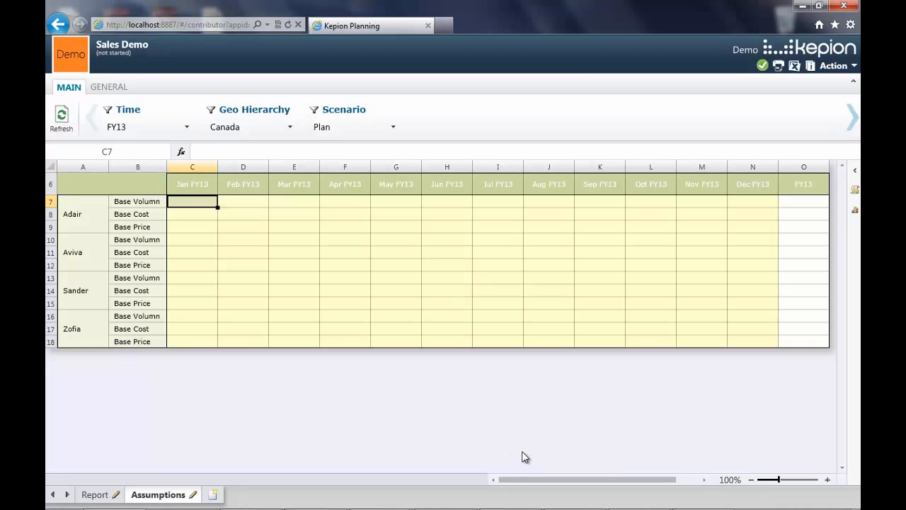